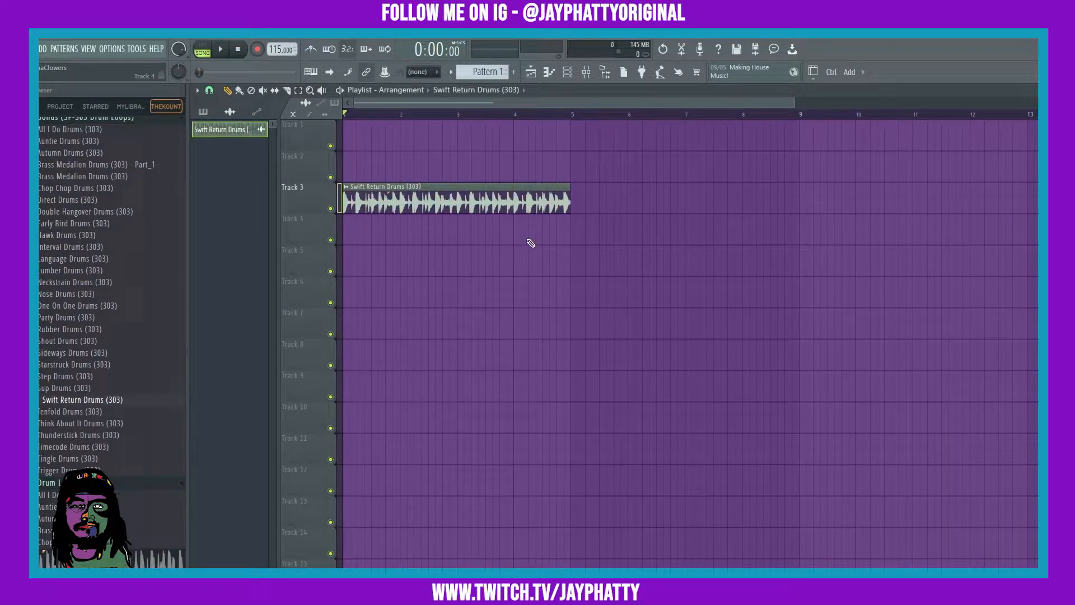
Route the Swift Return Drums (303) loop to mixer insert 4 and load Fruity Parametric EQ 2 in its first effect slot
{"action": "key", "text": "space"}
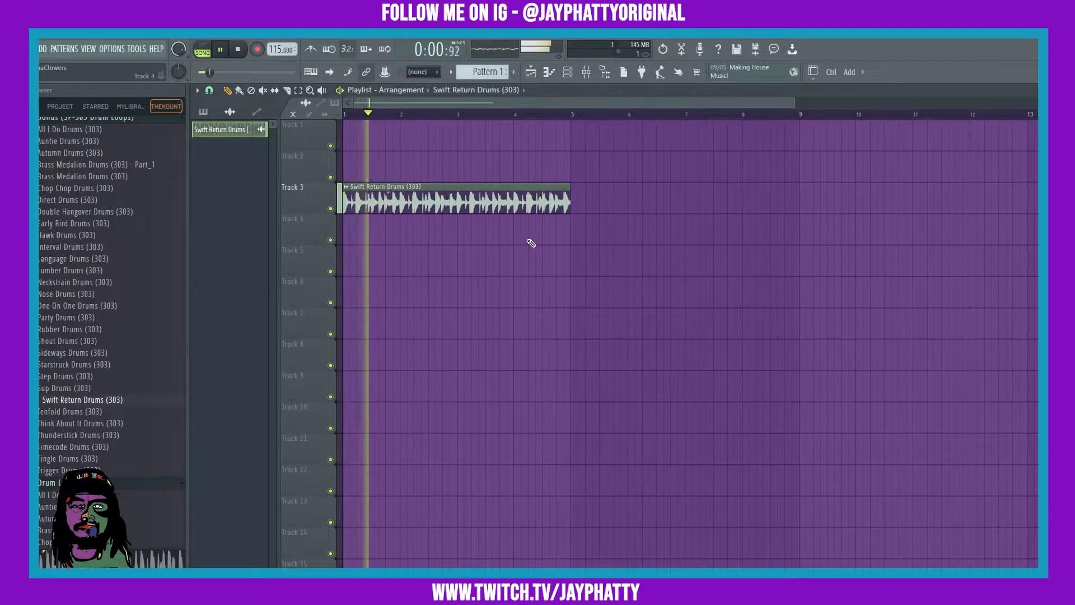
{"action": "key", "text": "space"}
{"action": "double_click", "coordinate": [446, 204]}
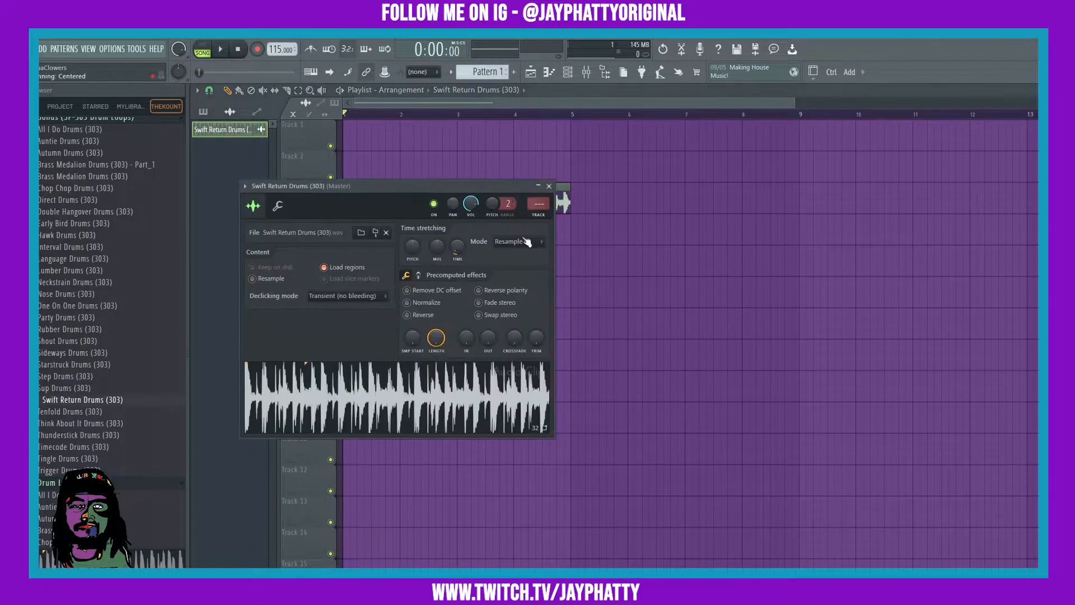
{"action": "left_click", "coordinate": [586, 73]}
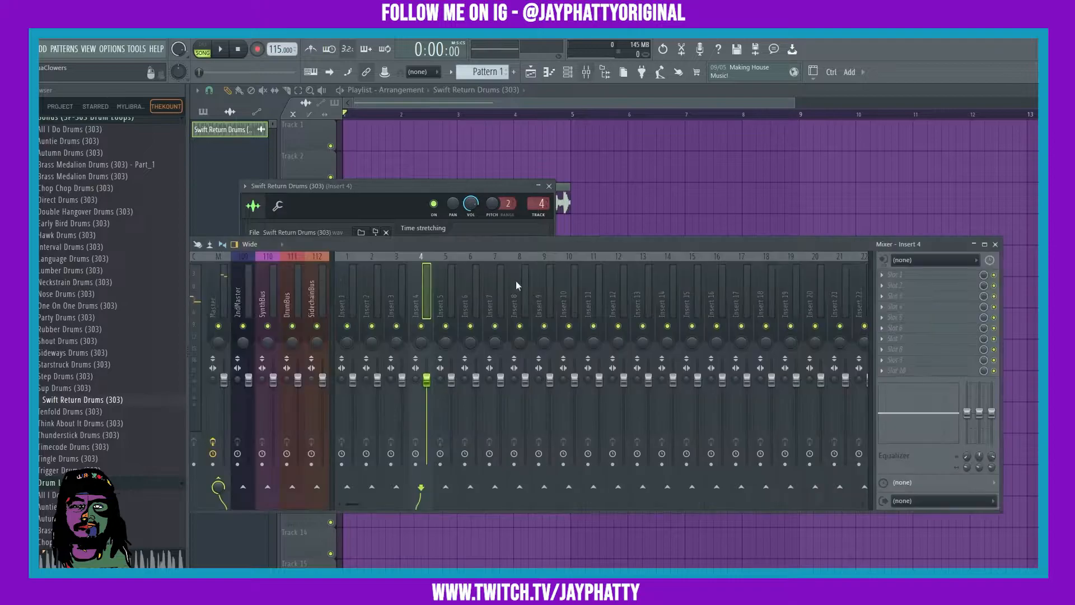
{"action": "left_click", "coordinate": [902, 275]}
{"action": "mouse_move", "coordinate": [897, 287]}
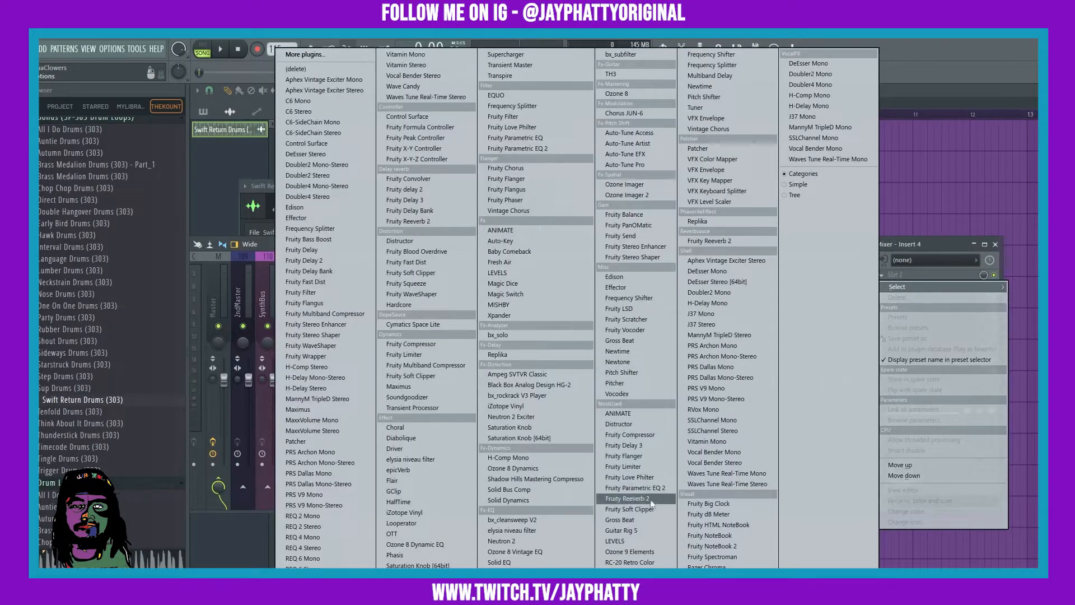
{"action": "left_click", "coordinate": [635, 488]}
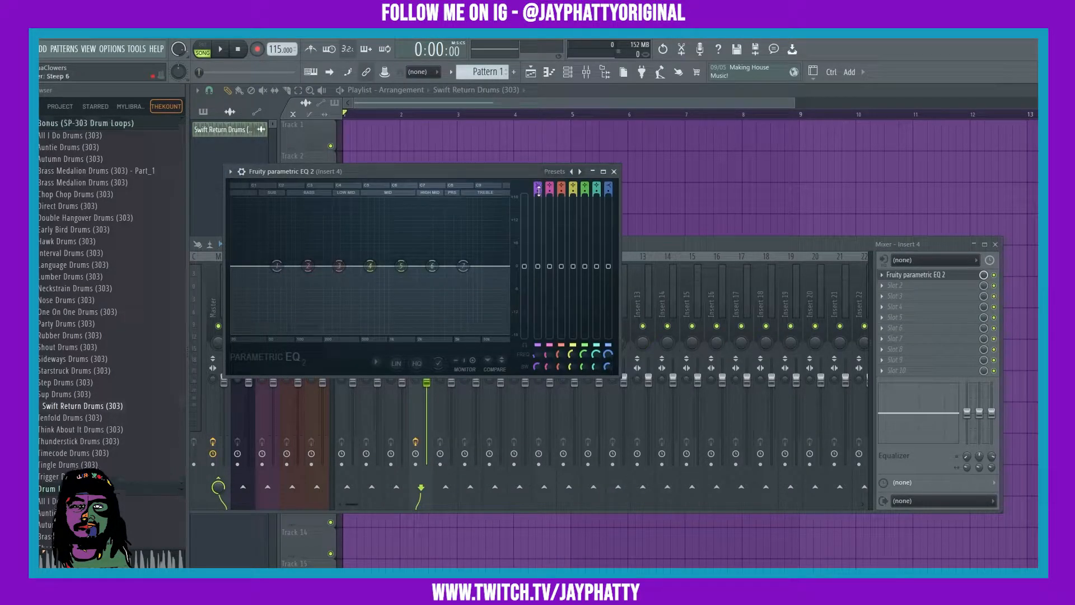
Cut the loop's low frequencies steeply with EQ band 1 and gently boost the upper mids with band 6, auditioning by playback
{"action": "left_click_drag", "start_coordinate": [278, 265], "coordinate": [379, 332]}
{"action": "key", "text": "space"}
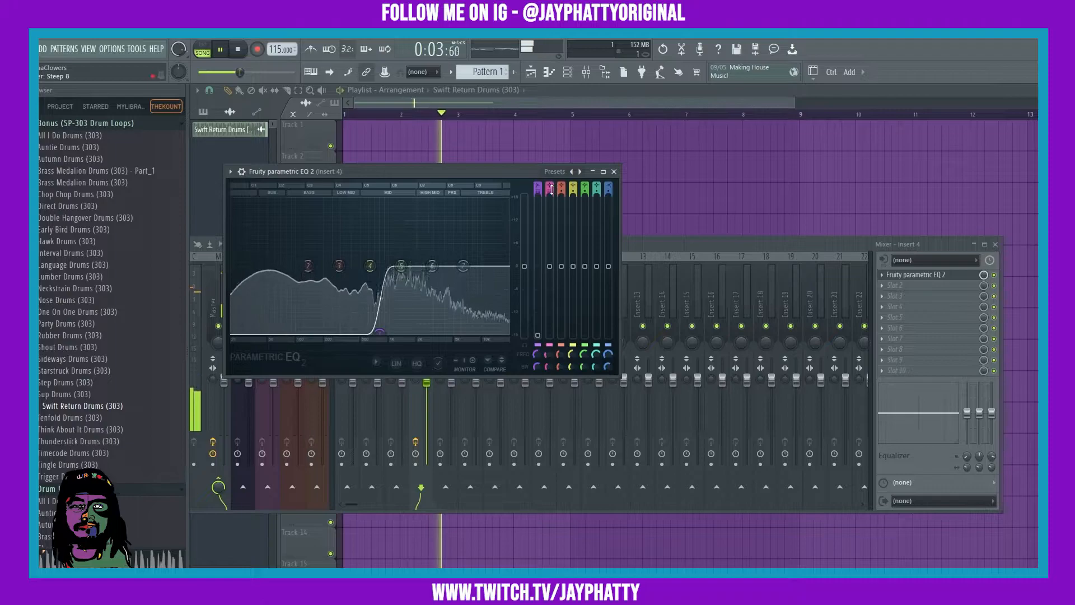
{"action": "key", "text": "space"}
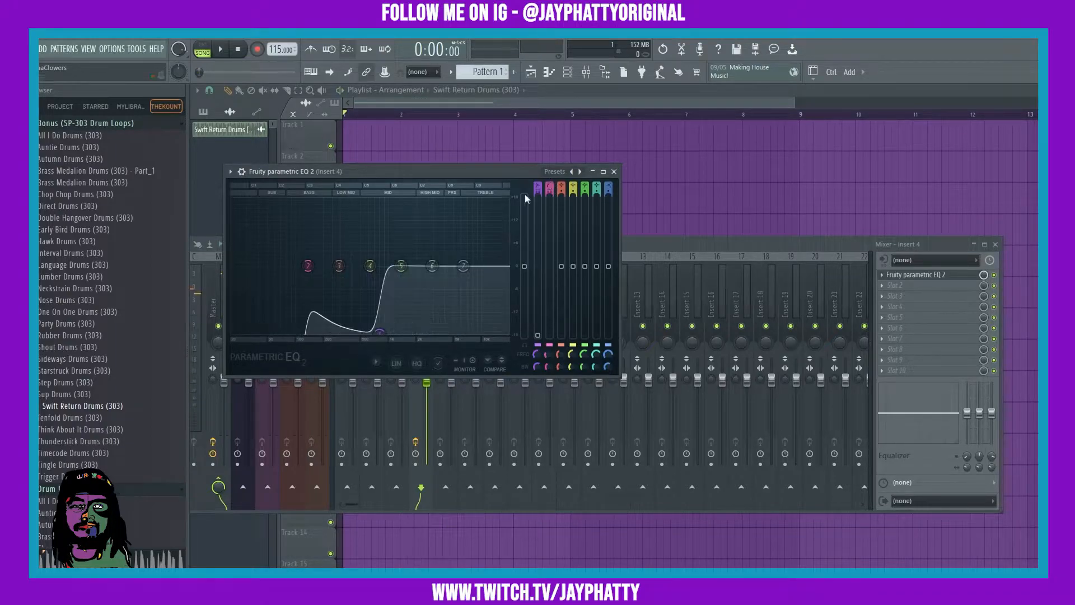
{"action": "key", "text": "space"}
{"action": "left_click_drag", "start_coordinate": [309, 276], "coordinate": [387, 272]}
{"action": "left_click_drag", "start_coordinate": [381, 333], "coordinate": [357, 333]}
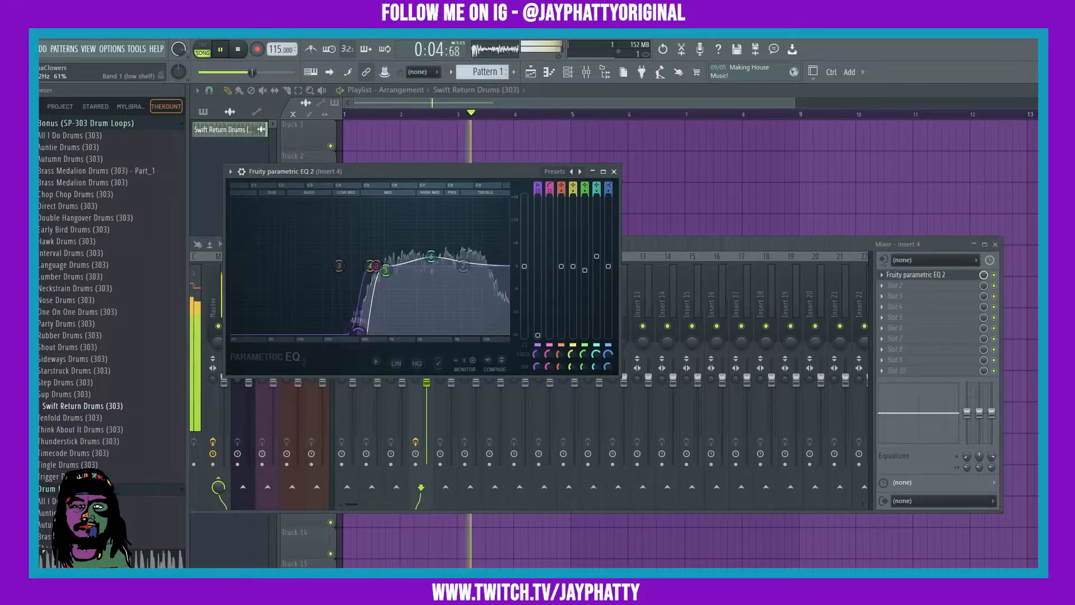
{"action": "left_click", "coordinate": [613, 172]}
{"action": "key", "text": "F9"}
{"action": "key", "text": "space"}
Set the drum loop's time-stretching mode to Stretch Pro and listen to the result
{"action": "double_click", "coordinate": [422, 201]}
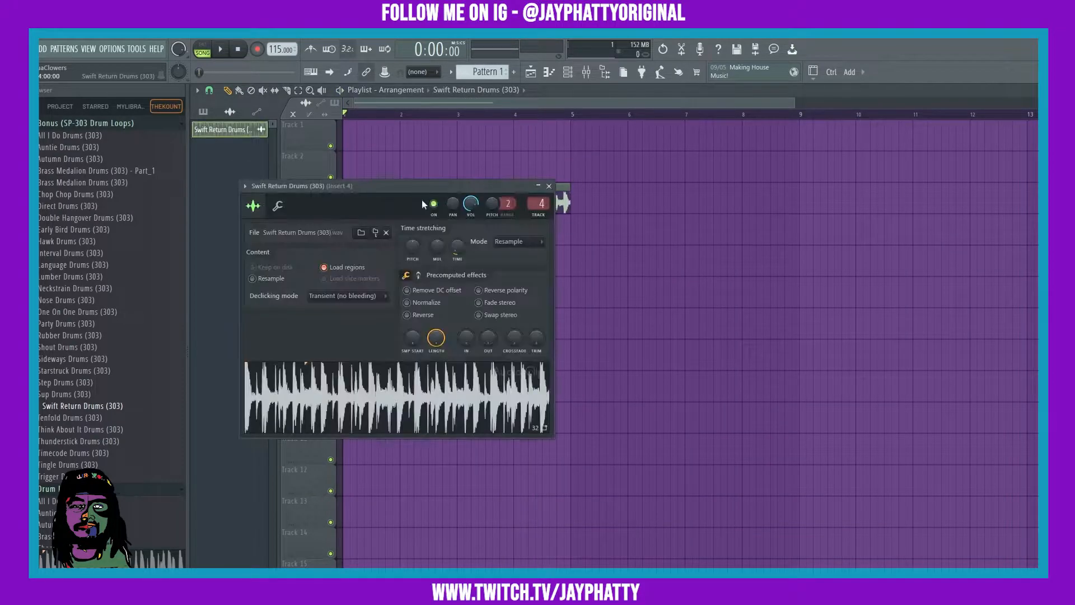
{"action": "left_click", "coordinate": [516, 241]}
{"action": "left_click", "coordinate": [514, 284]}
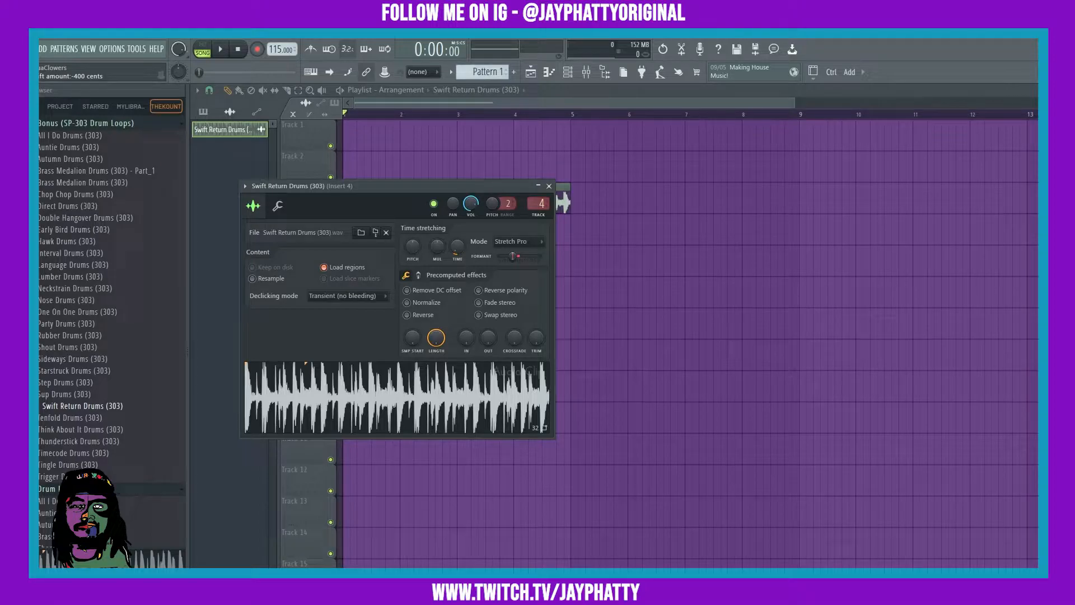
{"action": "key", "text": "space"}
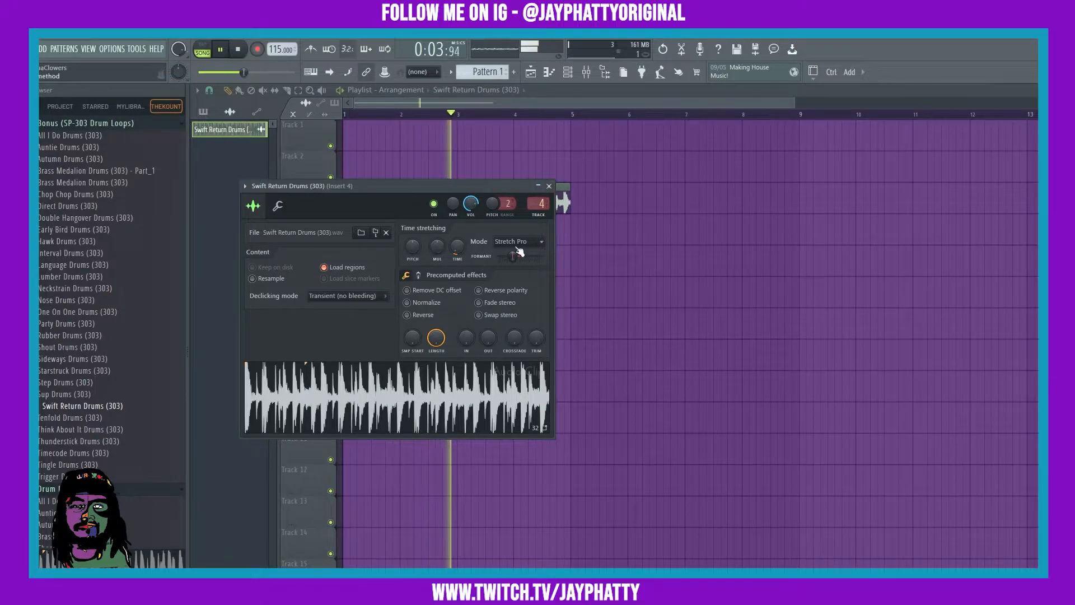
{"action": "left_click", "coordinate": [549, 186]}
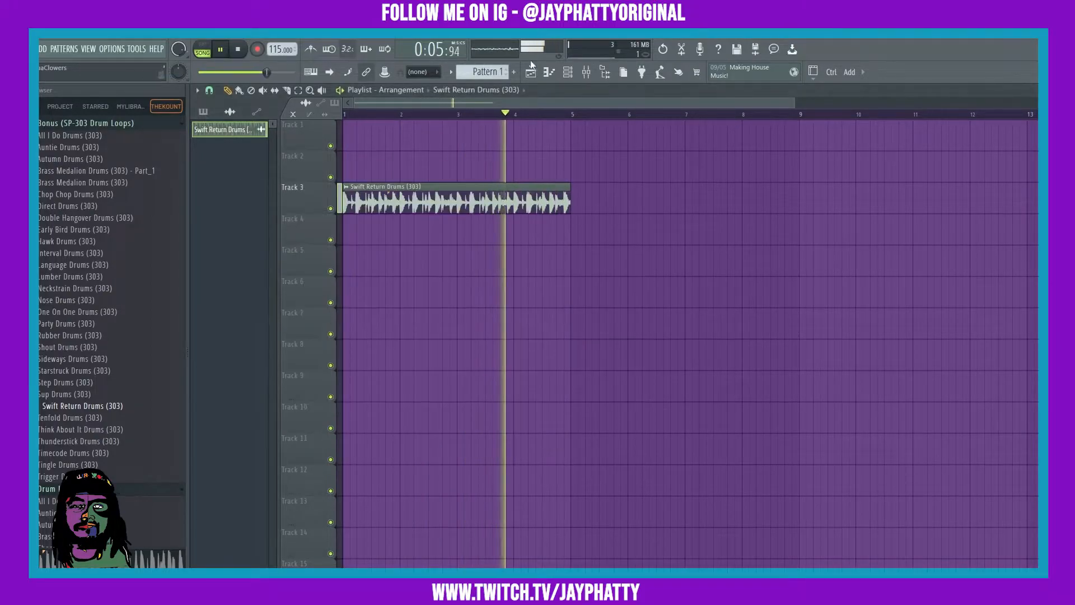
Place a Pattern 1 clip on Track 4 from bar 1, directly beneath the drum loop
{"action": "left_click", "coordinate": [497, 72]}
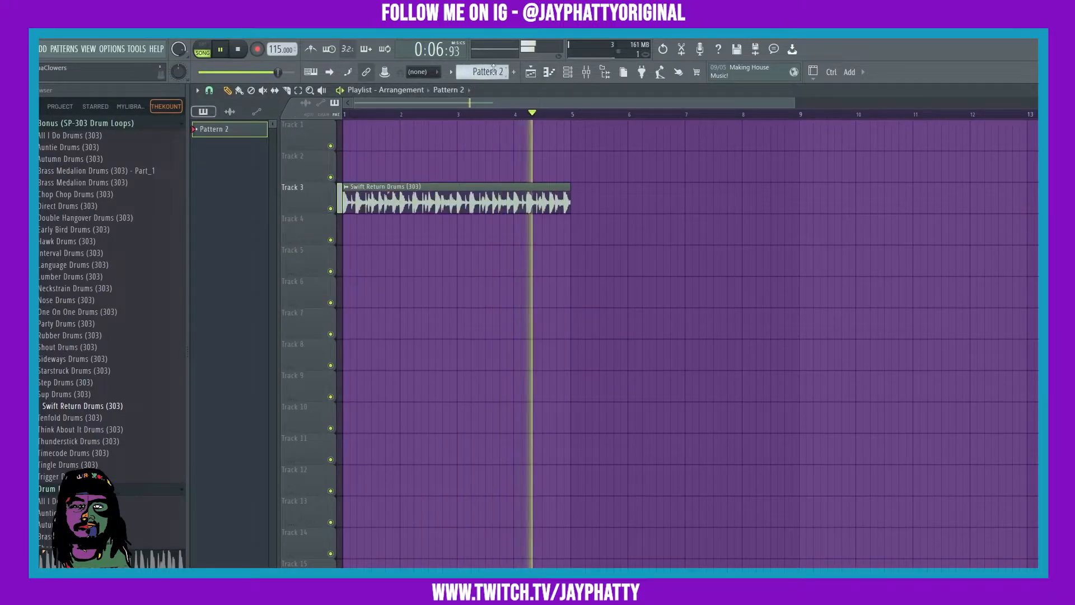
{"action": "left_click", "coordinate": [353, 234]}
{"action": "key", "text": "space"}
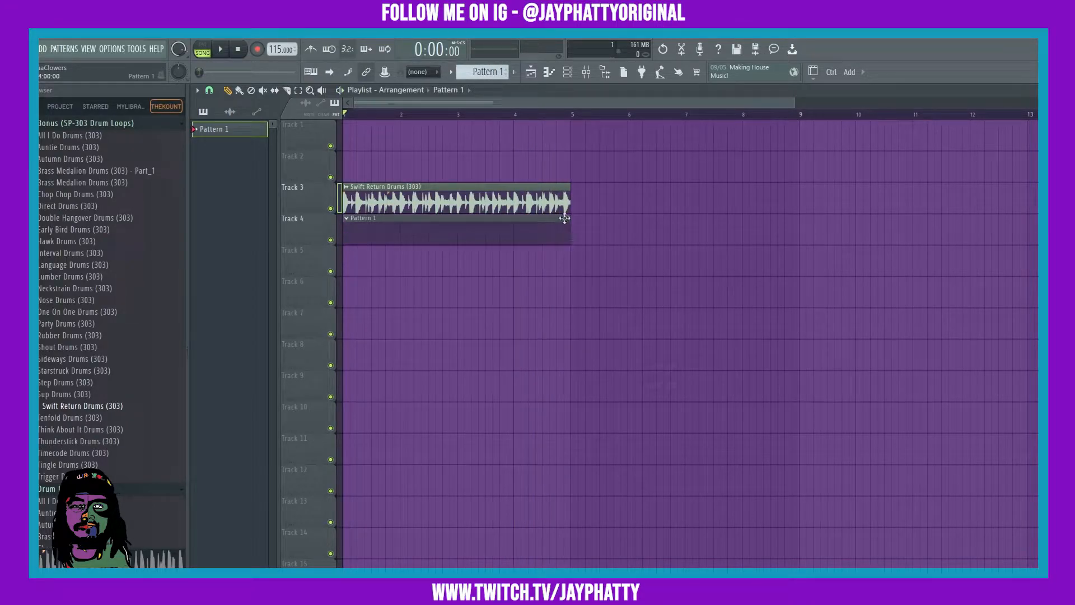
Find the kicks of the eno drums in koala kit vol 1 and add drum pack kick 2a as a new channel
{"action": "left_click", "coordinate": [568, 72]}
{"action": "scroll", "coordinate": [133, 283], "scroll_direction": "up", "scroll_amount": 5}
{"action": "left_click", "coordinate": [94, 175]}
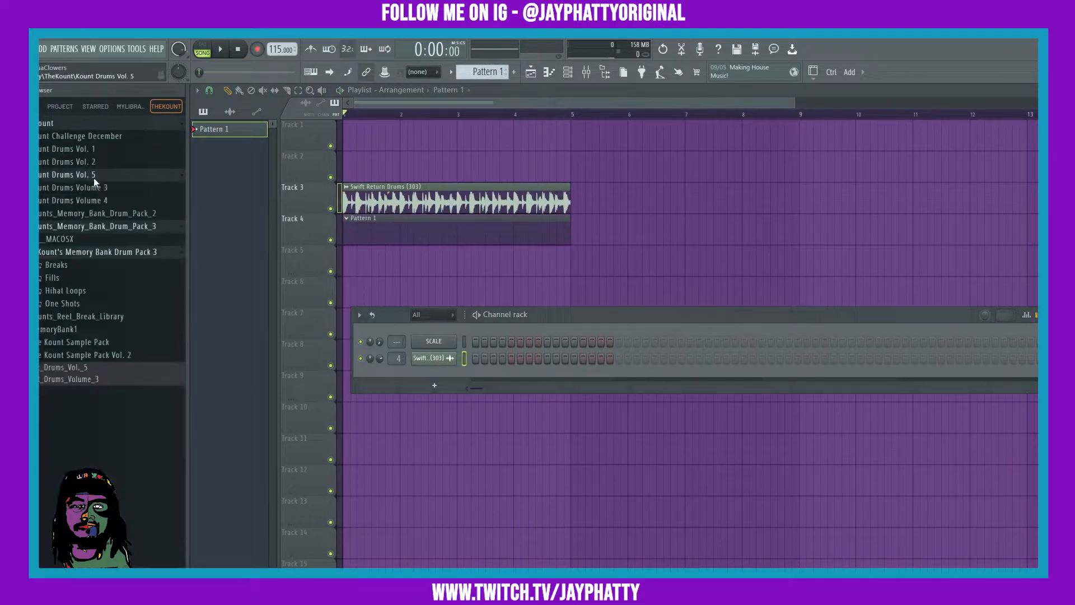
{"action": "left_click", "coordinate": [129, 107]}
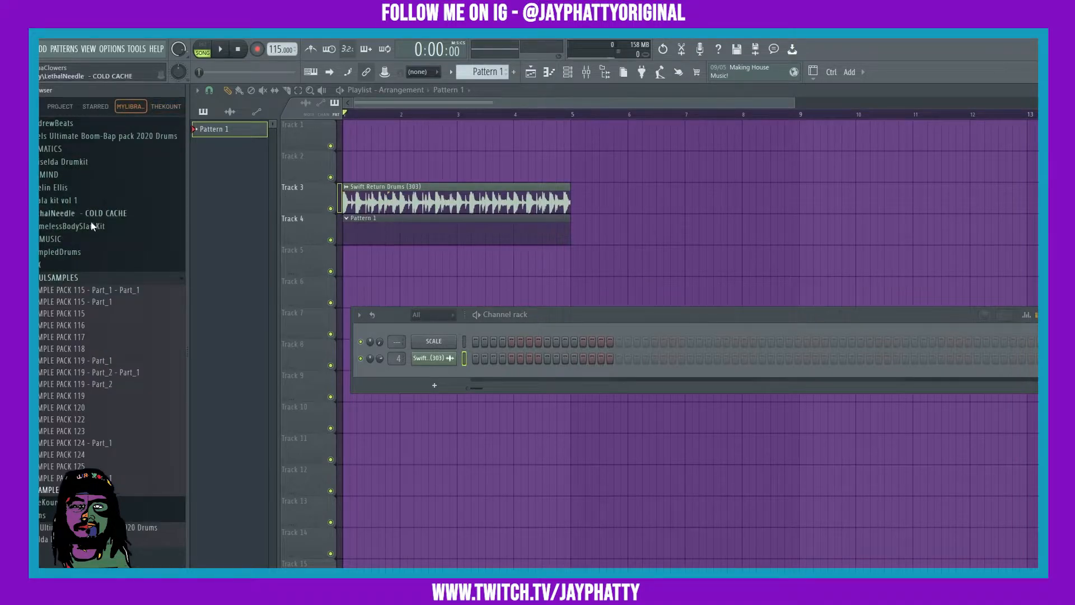
{"action": "left_click", "coordinate": [54, 281]}
{"action": "left_click", "coordinate": [67, 240]}
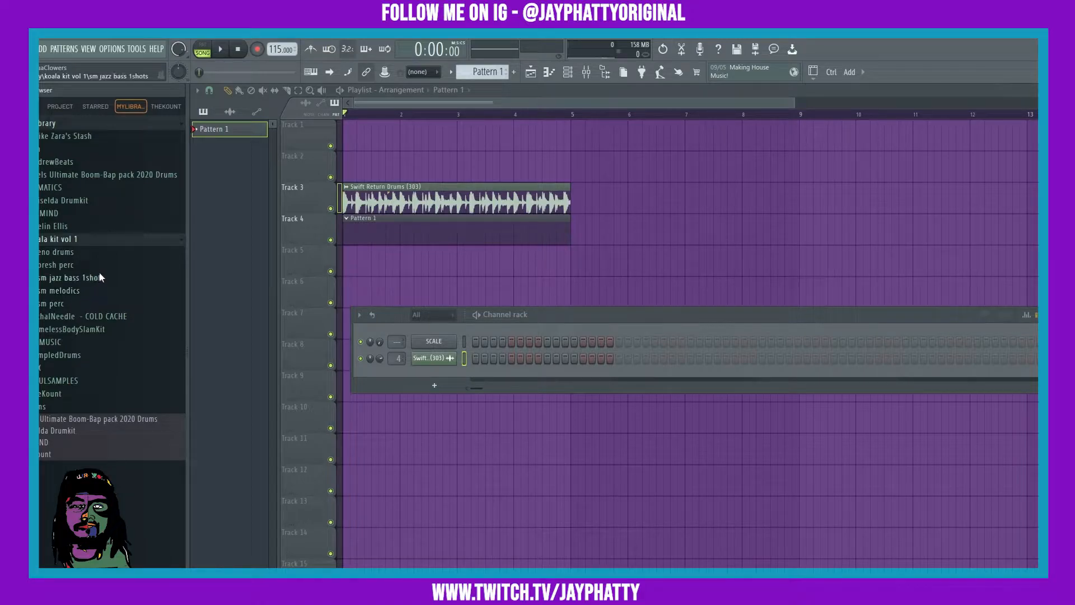
{"action": "left_click", "coordinate": [67, 253]}
{"action": "left_click", "coordinate": [66, 276]}
{"action": "left_click", "coordinate": [84, 303]}
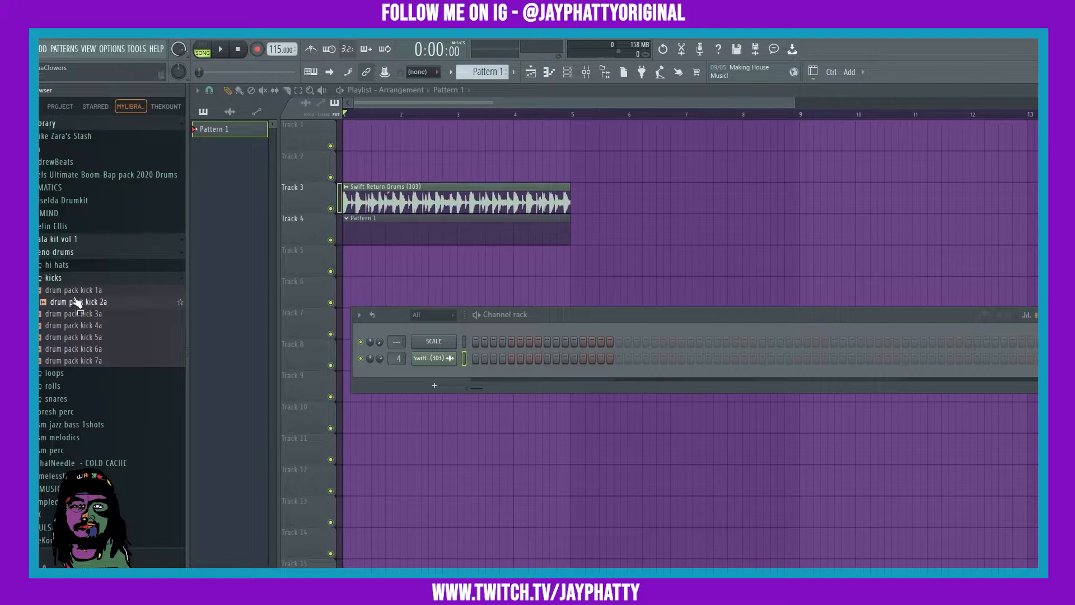
{"action": "left_click_drag", "start_coordinate": [442, 368], "coordinate": [434, 402]}
Add drum pack snare 3a, snare 2a and snare 6a from the snares folder as new channels
{"action": "left_click", "coordinate": [56, 398]}
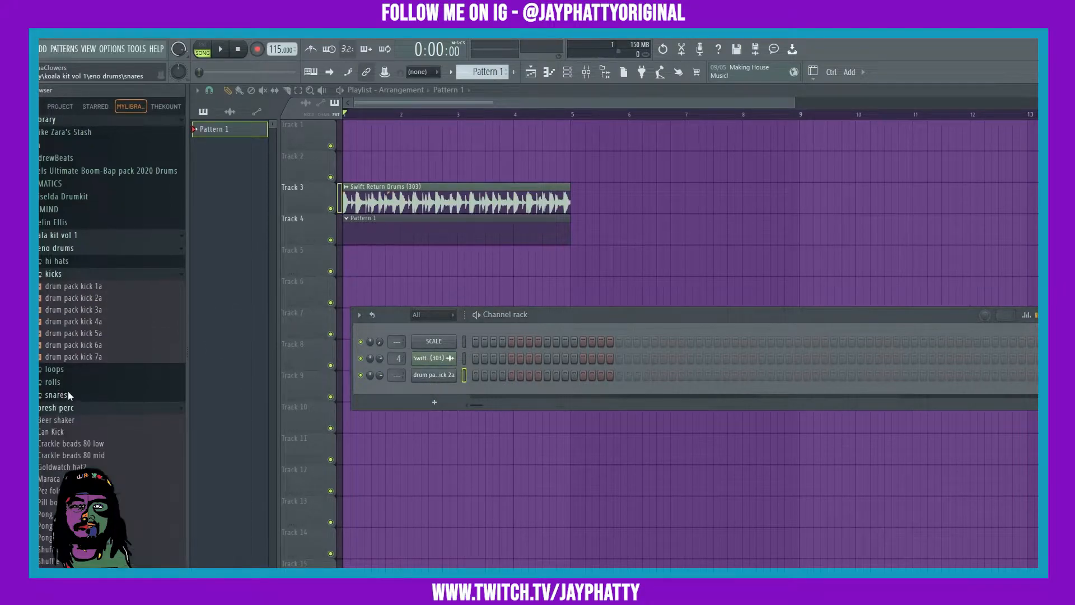
{"action": "left_click", "coordinate": [70, 436]}
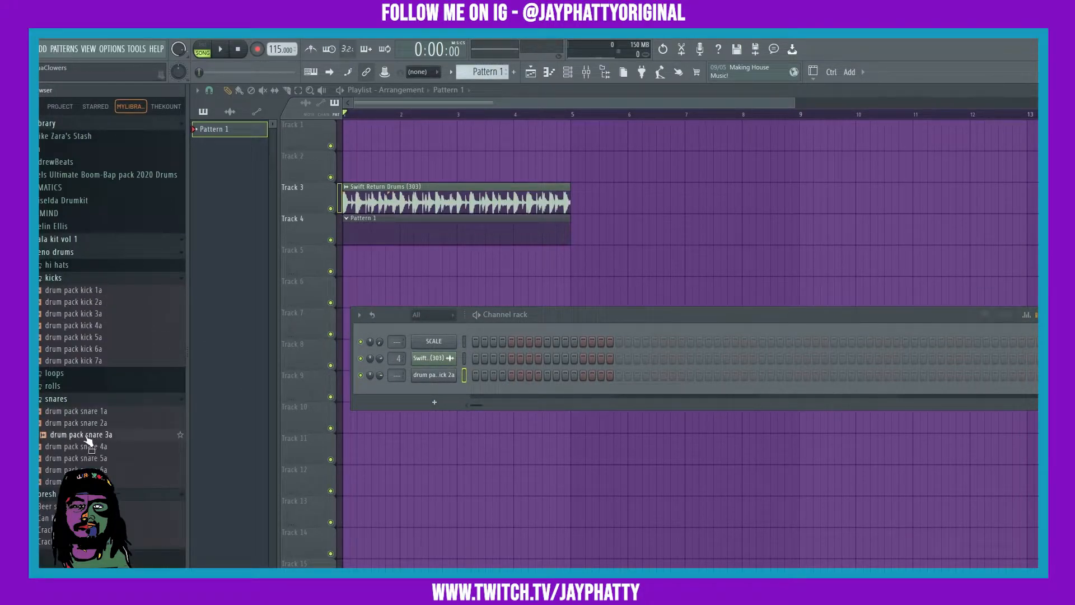
{"action": "left_click_drag", "start_coordinate": [443, 379], "coordinate": [435, 438]}
{"action": "left_click", "coordinate": [84, 458]}
Inspect the sampler settings of the kick 2a, snare 3a, snare 2a and snare 6a channels in turn
{"action": "left_click", "coordinate": [434, 375]}
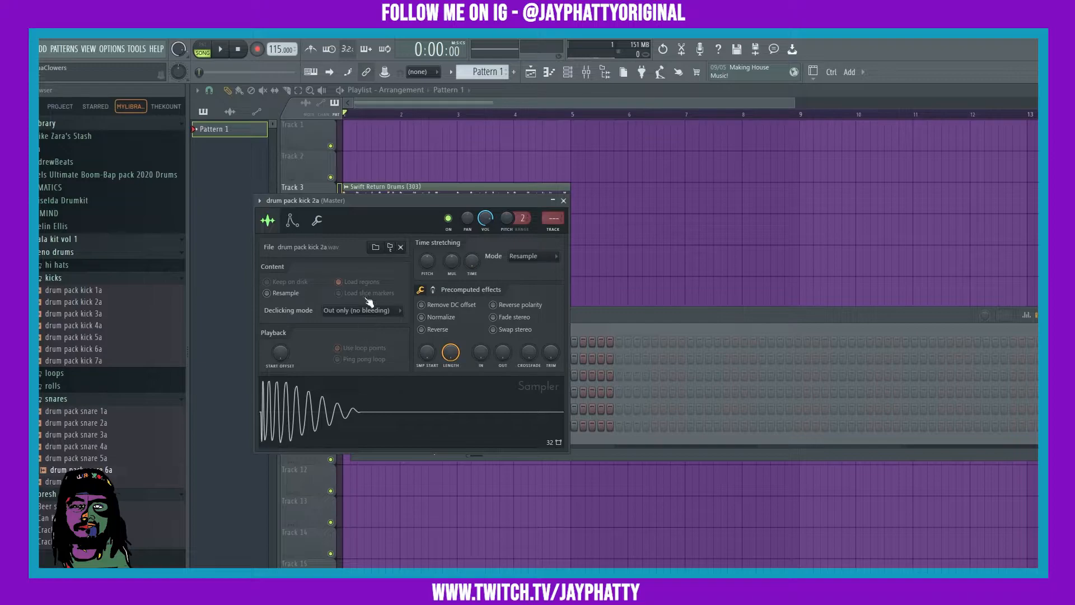
{"action": "left_click", "coordinate": [598, 313]}
{"action": "left_click", "coordinate": [432, 392]}
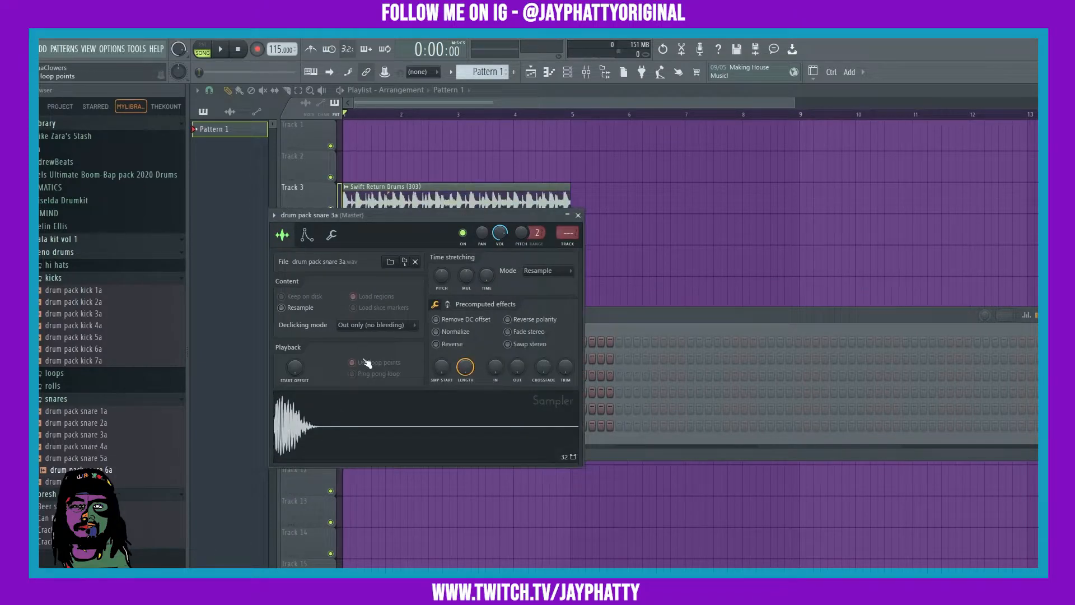
{"action": "left_click", "coordinate": [642, 336]}
{"action": "left_click", "coordinate": [431, 405]}
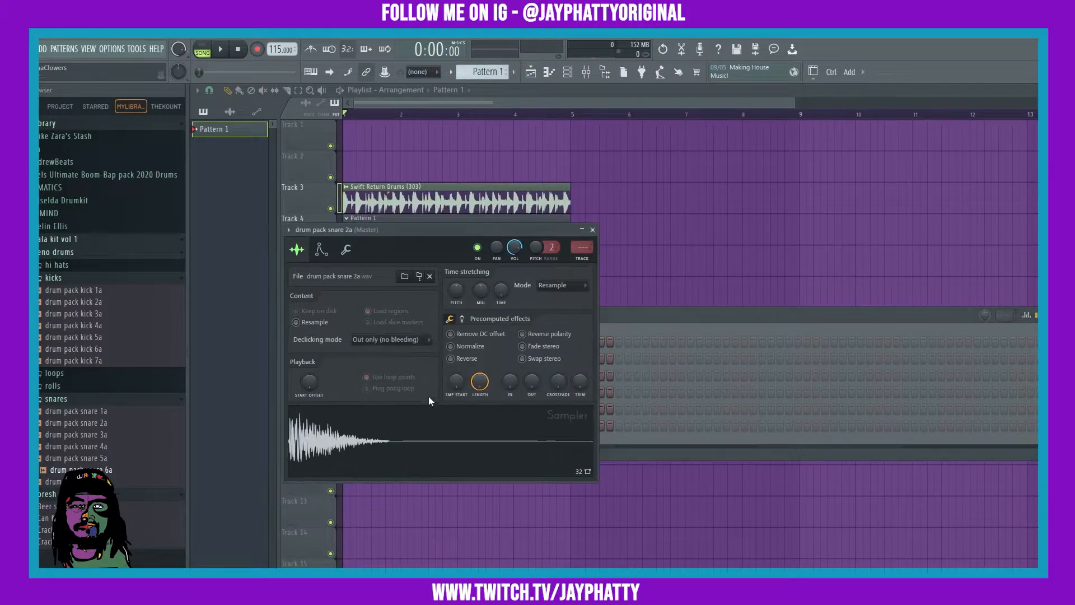
{"action": "left_click", "coordinate": [616, 330]}
{"action": "left_click", "coordinate": [435, 432]}
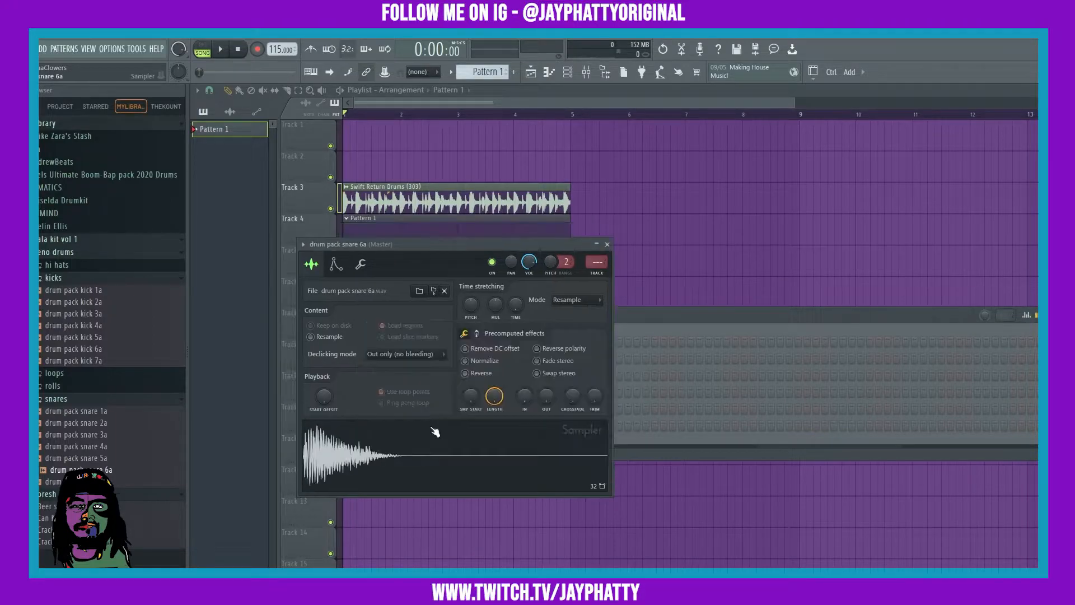
{"action": "left_click", "coordinate": [607, 244]}
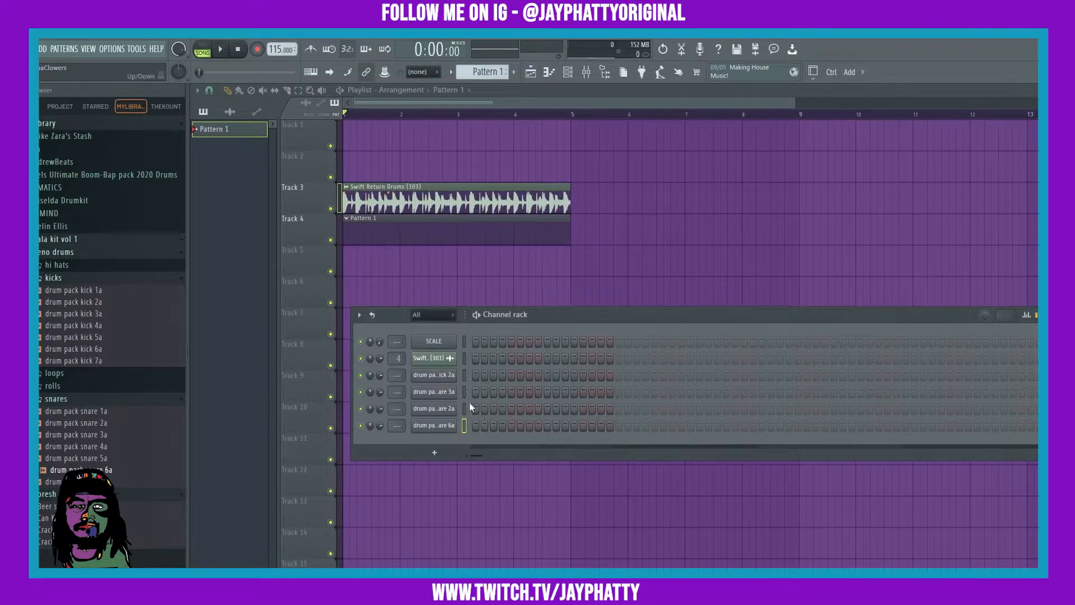
Place kick 2a hits on steps 1 and 4 of Pattern 1 and audition them against the loop
{"action": "left_click", "coordinate": [476, 374]}
{"action": "left_click", "coordinate": [502, 375]}
{"action": "key", "text": "space"}
{"action": "left_click", "coordinate": [511, 391]}
{"action": "key", "text": "space"}
{"action": "key", "text": "space"}
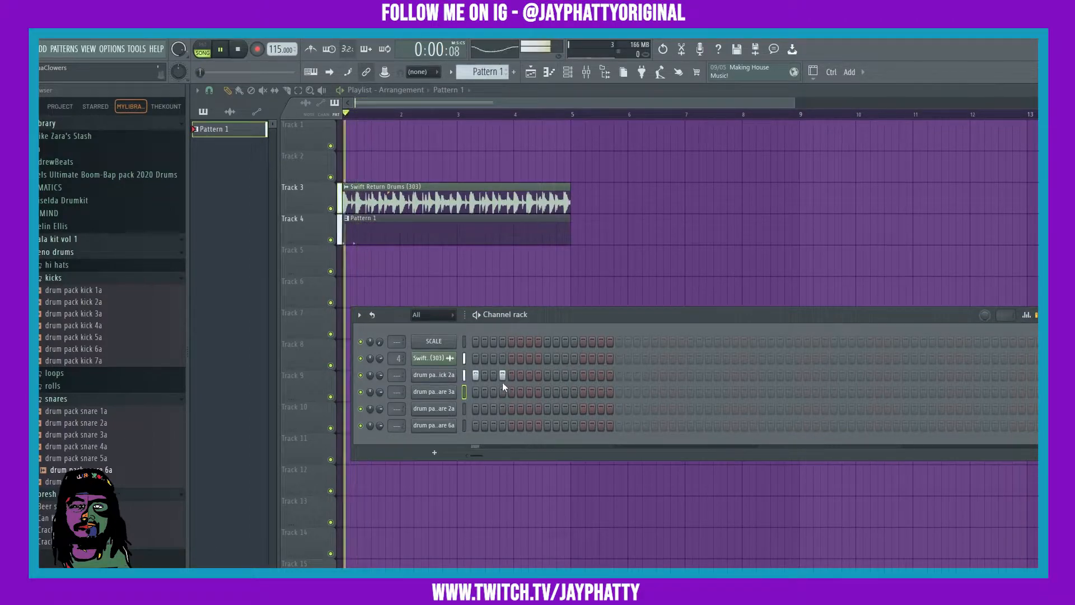
{"action": "key", "text": "space"}
{"action": "key", "text": "space"}
Try alternating a kick 2a and a snare 3a hit on step 4 while auditioning against the loop
{"action": "left_click", "coordinate": [501, 376]}
{"action": "key", "text": "space"}
{"action": "key", "text": "space"}
{"action": "left_click", "coordinate": [503, 391]}
{"action": "right_click", "coordinate": [503, 392]}
{"action": "key", "text": "space"}
{"action": "key", "text": "space"}
{"action": "right_click", "coordinate": [502, 377]}
{"action": "key", "text": "space"}
{"action": "key", "text": "space"}
{"action": "left_click", "coordinate": [504, 390]}
{"action": "right_click", "coordinate": [504, 390]}
{"action": "key", "text": "space"}
{"action": "key", "text": "space"}
{"action": "key", "text": "space"}
{"action": "key", "text": "space"}
Layer snare 3a, 2a and 6a hits on steps 5, 13, 21 and 29, checking them against the loop
{"action": "left_click_drag", "start_coordinate": [509, 392], "coordinate": [510, 422]}
{"action": "key", "text": "space"}
{"action": "key", "text": "space"}
{"action": "left_click_drag", "start_coordinate": [584, 425], "coordinate": [583, 391]}
{"action": "key", "text": "space"}
{"action": "key", "text": "space"}
{"action": "left_click_drag", "start_coordinate": [653, 392], "coordinate": [657, 425]}
{"action": "key", "text": "space"}
{"action": "key", "text": "space"}
{"action": "left_click_drag", "start_coordinate": [726, 392], "coordinate": [735, 409]}
{"action": "left_click", "coordinate": [734, 409]}
{"action": "left_click", "coordinate": [726, 409]}
{"action": "left_click", "coordinate": [727, 426]}
Continue the three-snare layer with hits on steps 37, 45, 53 and 61
{"action": "left_click", "coordinate": [798, 392]}
{"action": "left_click", "coordinate": [798, 410]}
{"action": "left_click", "coordinate": [798, 426]}
{"action": "left_click", "coordinate": [869, 392]}
{"action": "left_click", "coordinate": [870, 408]}
{"action": "left_click", "coordinate": [870, 425]}
{"action": "left_click", "coordinate": [942, 392]}
{"action": "left_click", "coordinate": [942, 409]}
{"action": "left_click", "coordinate": [942, 425]}
{"action": "left_click", "coordinate": [1013, 392]}
{"action": "left_click", "coordinate": [1013, 409]}
{"action": "left_click", "coordinate": [1015, 424]}
Nudge the drum loop clip on Track 3 slightly later to line up with the snares, and reopen the channel rack
{"action": "key", "text": "F6"}
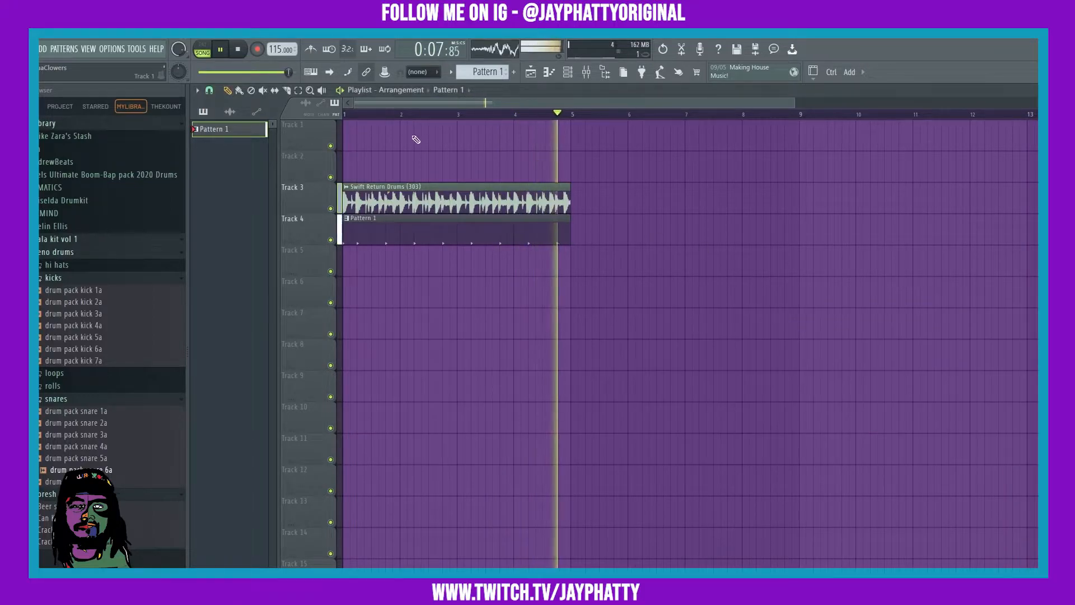
{"action": "scroll", "coordinate": [384, 112], "scroll_direction": "up", "scroll_amount": 3}
{"action": "key", "text": "space"}
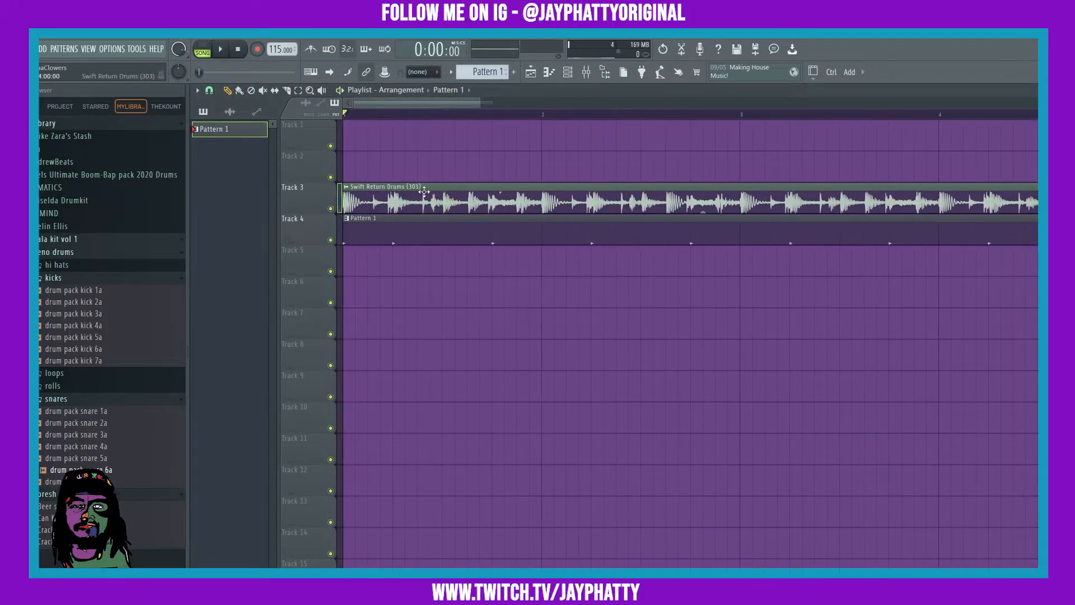
{"action": "key", "text": "space"}
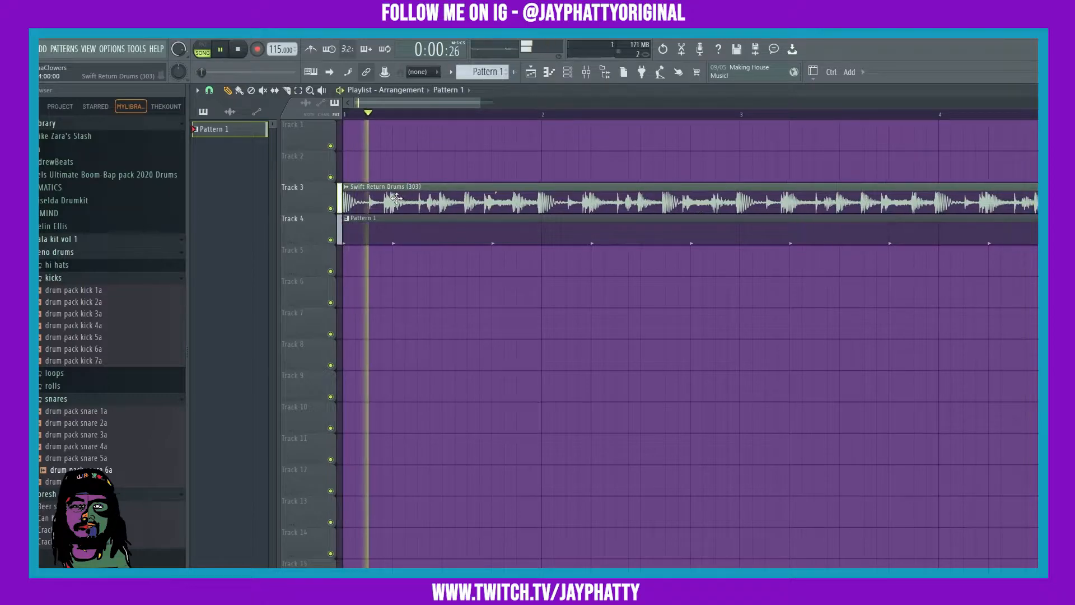
{"action": "key", "text": "space"}
{"action": "left_click_drag", "start_coordinate": [376, 186], "coordinate": [379, 185]}
{"action": "key", "text": "space"}
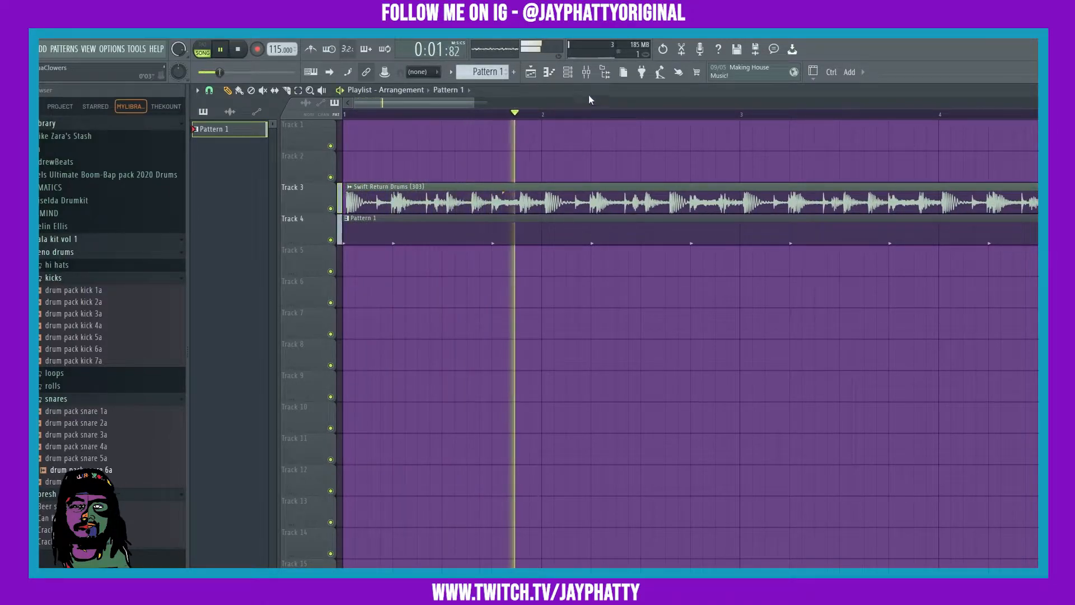
{"action": "left_click", "coordinate": [568, 73]}
{"action": "left_click", "coordinate": [465, 375]}
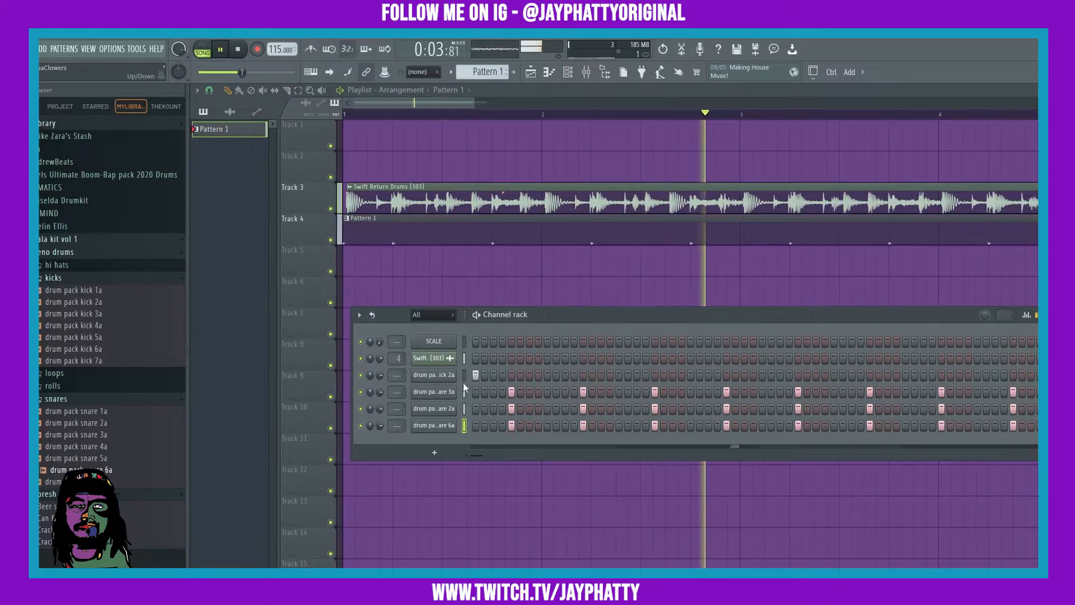
Try an extra kick 2a hit on step 4 against the shifted loop
{"action": "left_click", "coordinate": [502, 375]}
{"action": "key", "text": "space"}
{"action": "key", "text": "space"}
{"action": "right_click", "coordinate": [501, 375]}
Add kick 2a hits on steps 9, 17, 25, 31, 33, 41, 49, 55, 57 and 63
{"action": "left_click", "coordinate": [547, 373]}
{"action": "left_click", "coordinate": [619, 375]}
{"action": "left_click", "coordinate": [690, 374]}
{"action": "left_click", "coordinate": [743, 374]}
{"action": "left_click", "coordinate": [761, 375]}
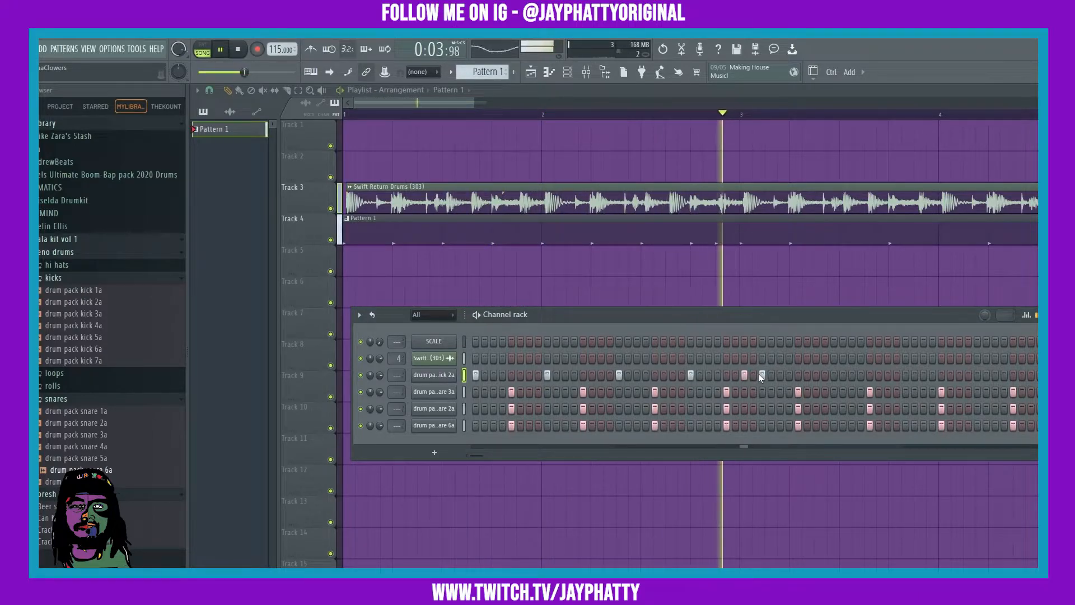
{"action": "left_click", "coordinate": [834, 375]}
{"action": "left_click", "coordinate": [906, 375]}
{"action": "left_click", "coordinate": [959, 375]}
{"action": "left_click", "coordinate": [977, 374]}
{"action": "left_click", "coordinate": [1031, 375]}
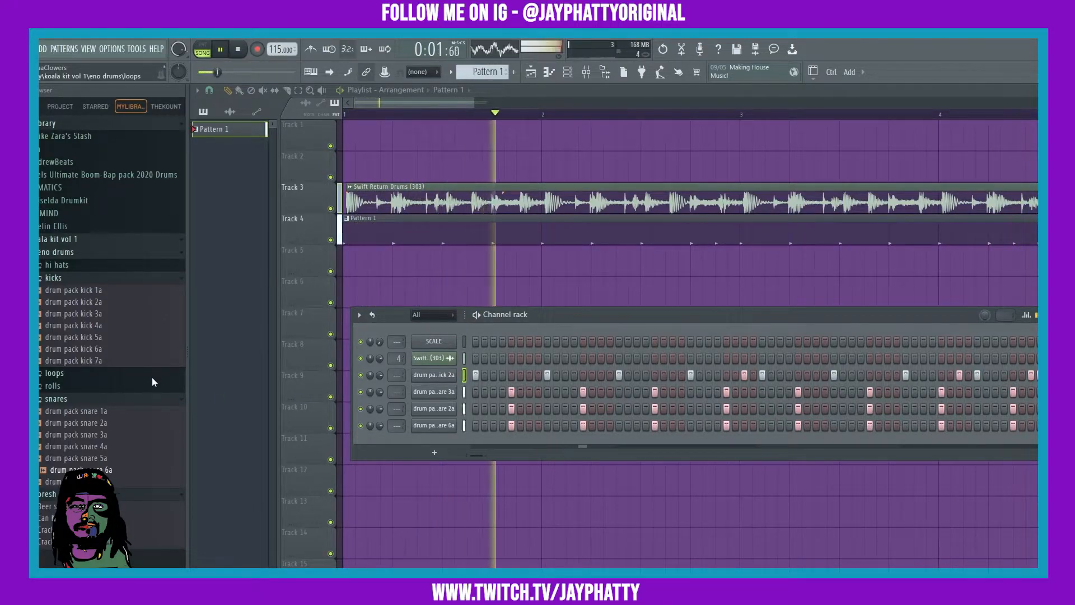
Add extra snare 2a hits on steps 8 and 40
{"action": "left_click", "coordinate": [538, 408]}
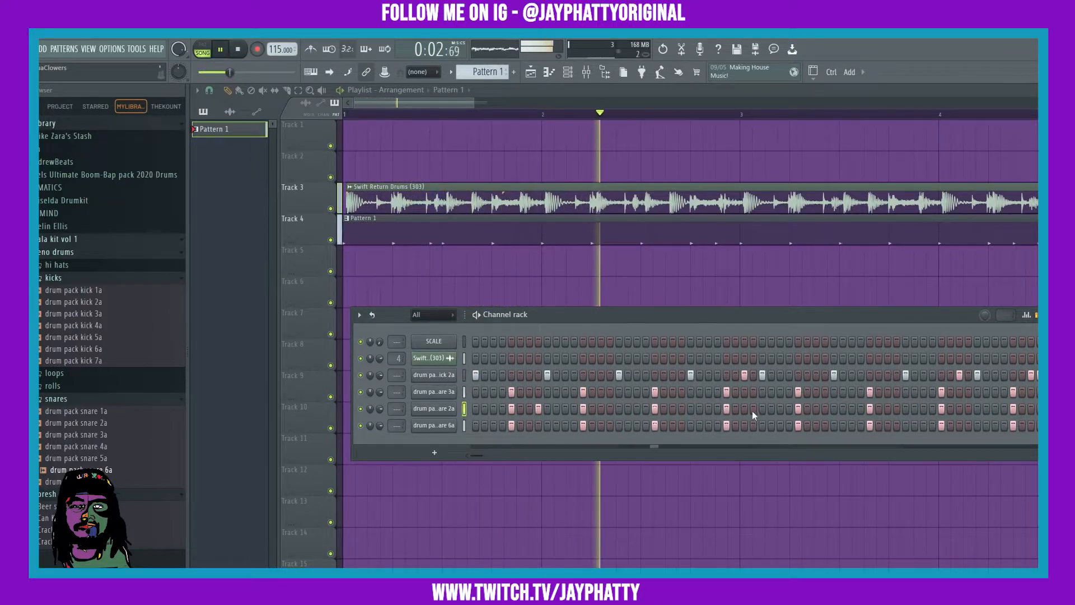
{"action": "left_click", "coordinate": [824, 408]}
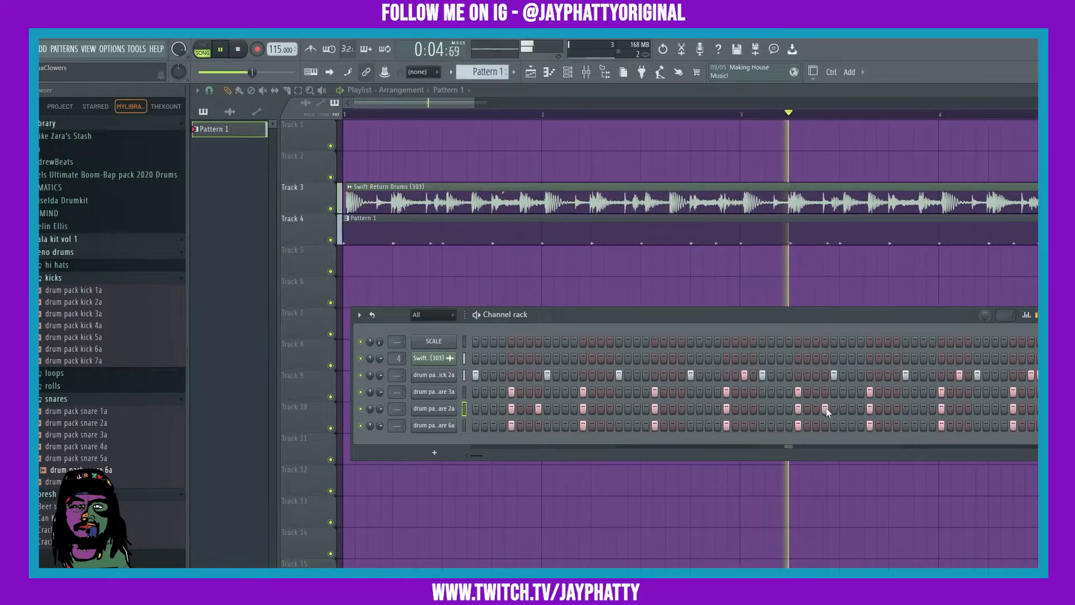
Add a snare 2a hit on step 56 and a snare 6a hit on step 63
{"action": "left_click", "coordinate": [968, 409]}
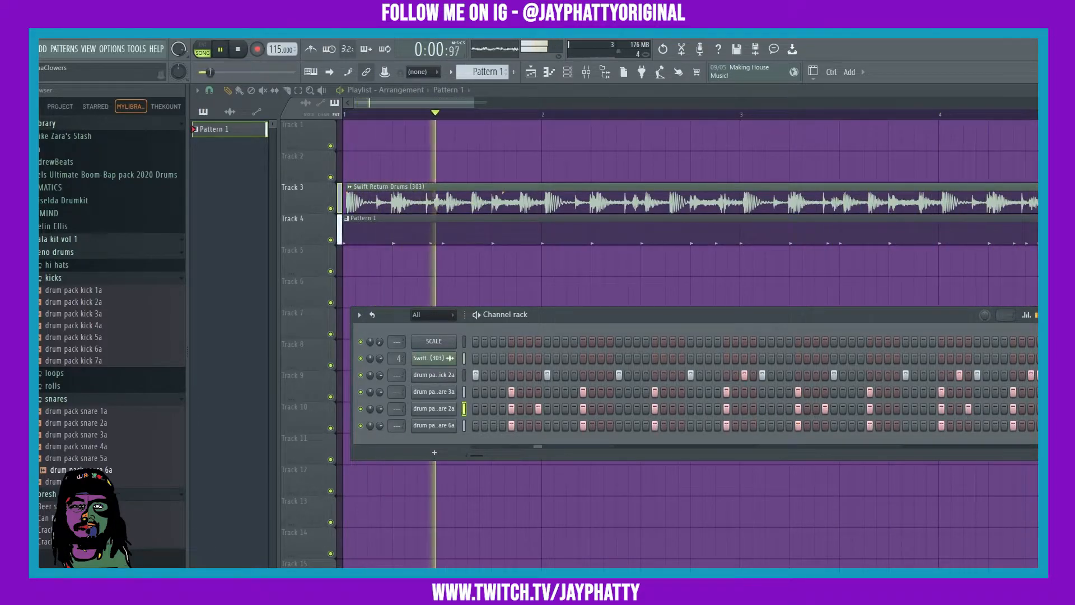
{"action": "left_click", "coordinate": [1030, 426]}
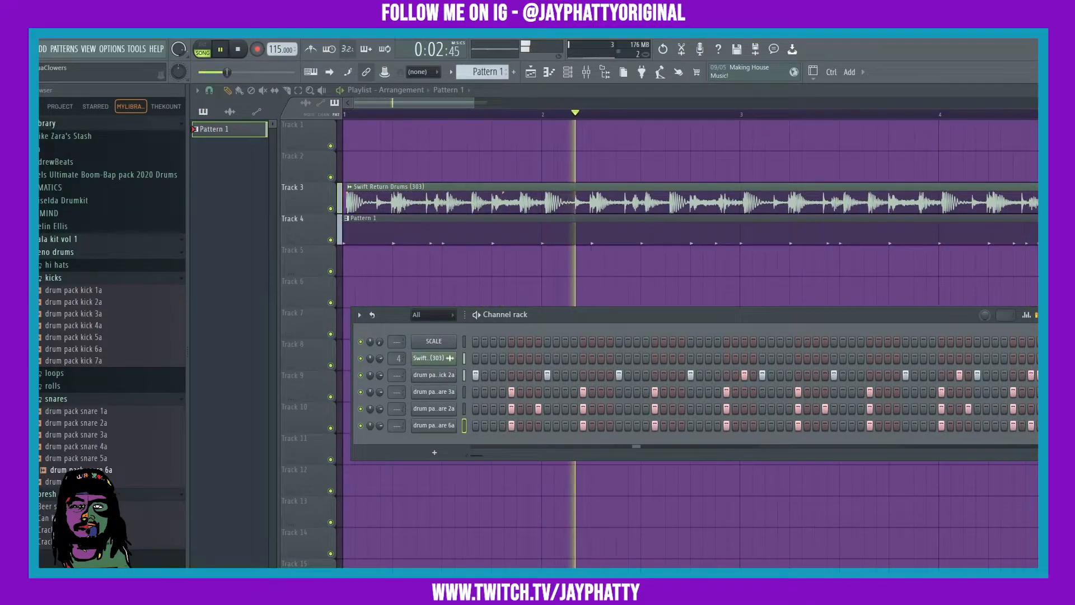
{"action": "left_click", "coordinate": [1027, 316]}
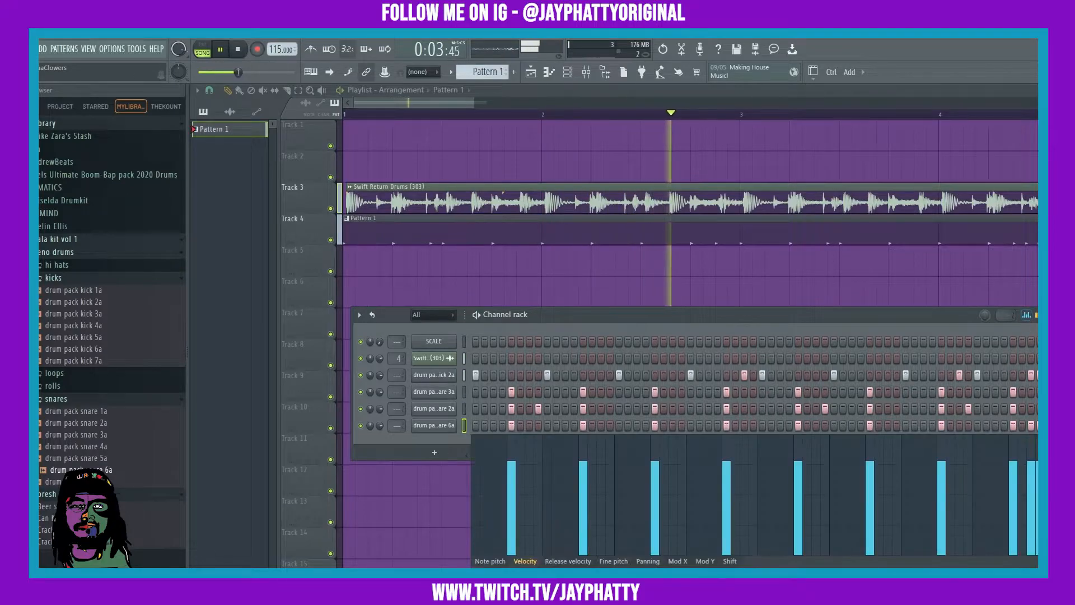
{"action": "left_click", "coordinate": [1027, 316]}
Set the swing mix of the kick 2a and three snare channels to 75%
{"action": "left_click", "coordinate": [464, 375]}
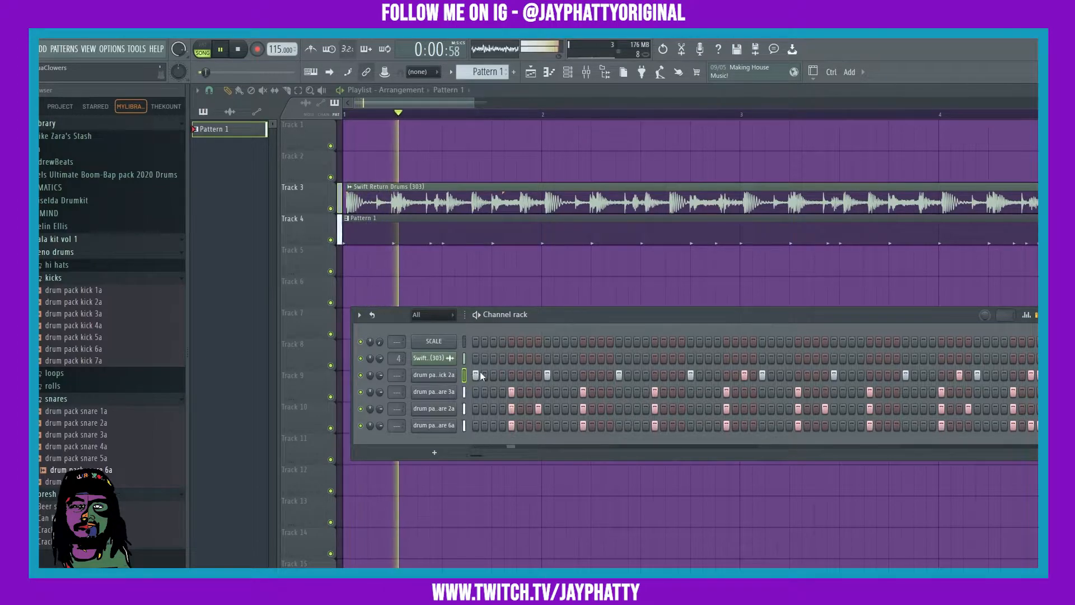
{"action": "key", "text": "space"}
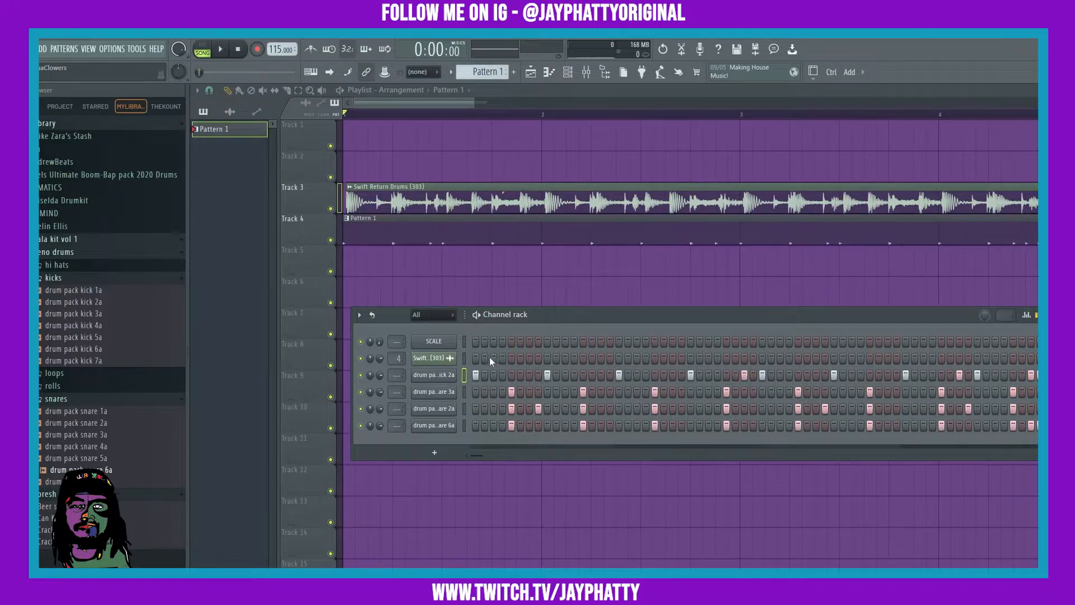
{"action": "left_click", "coordinate": [465, 374]}
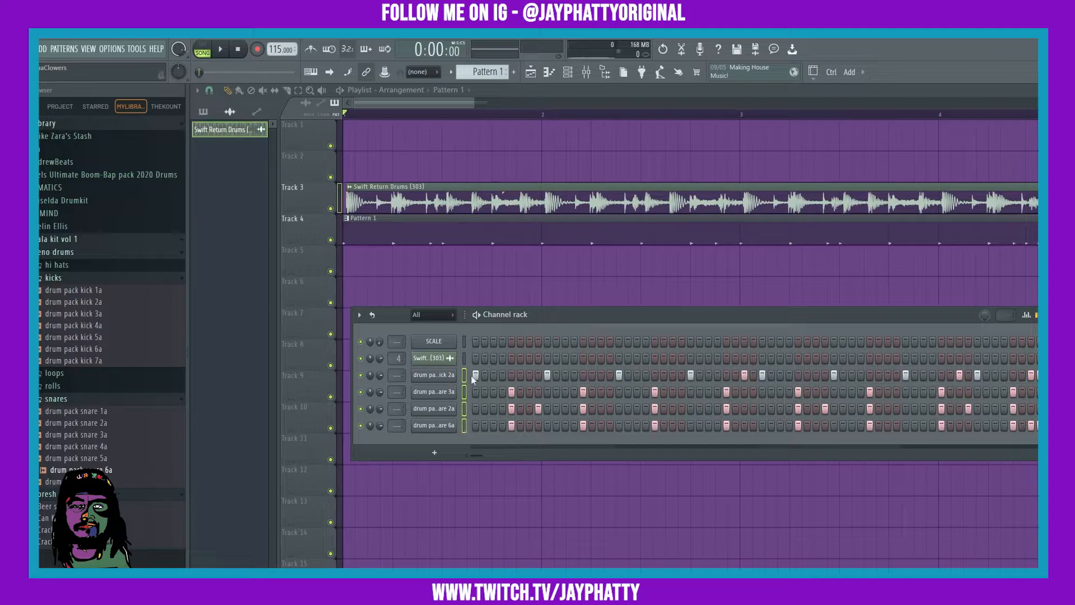
{"action": "left_click", "coordinate": [359, 315]}
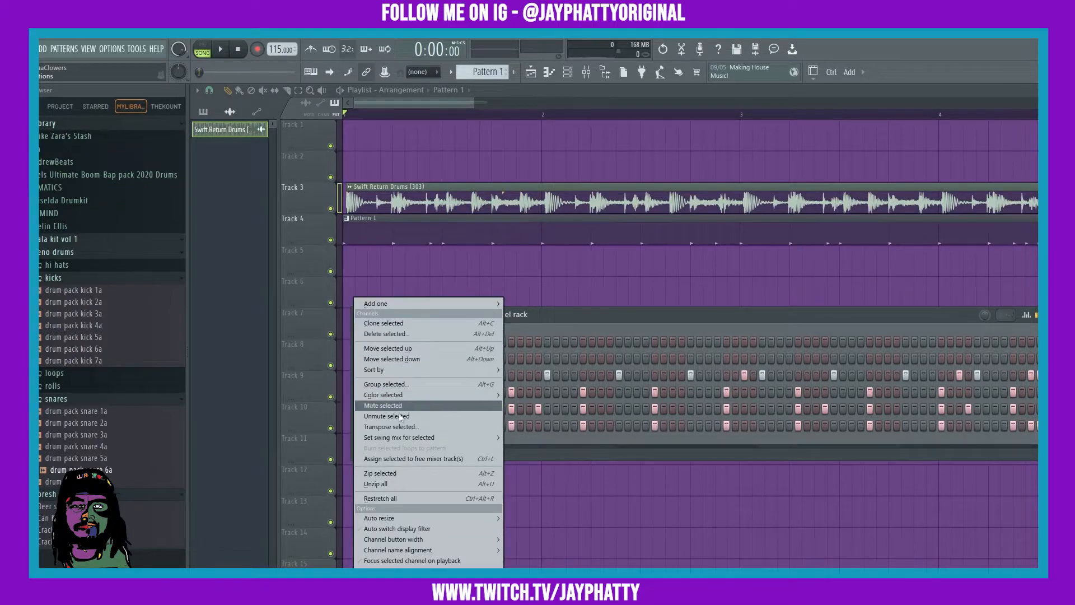
{"action": "mouse_move", "coordinate": [403, 435]}
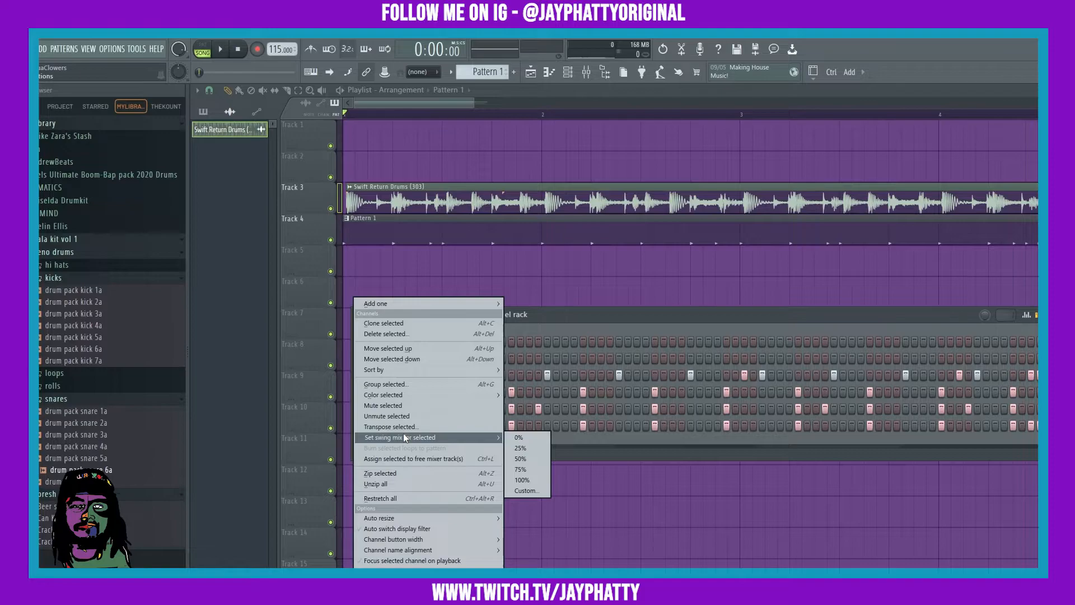
{"action": "left_click", "coordinate": [526, 469]}
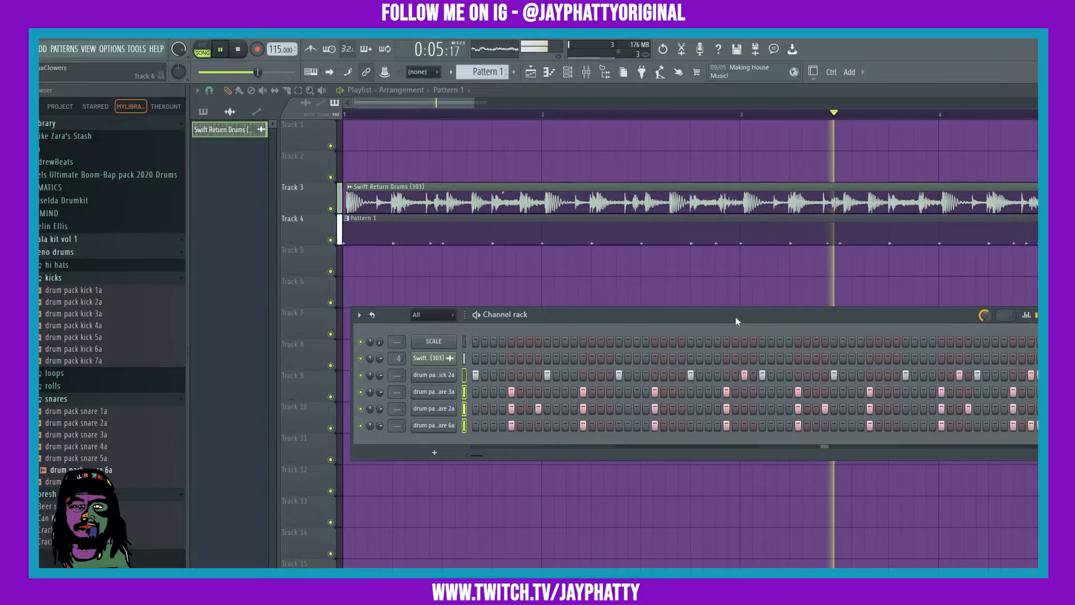
Add the drum pack hat 3 sample as a new channel and fill it every 4 steps
{"action": "left_click", "coordinate": [63, 266]}
{"action": "left_click", "coordinate": [72, 301]}
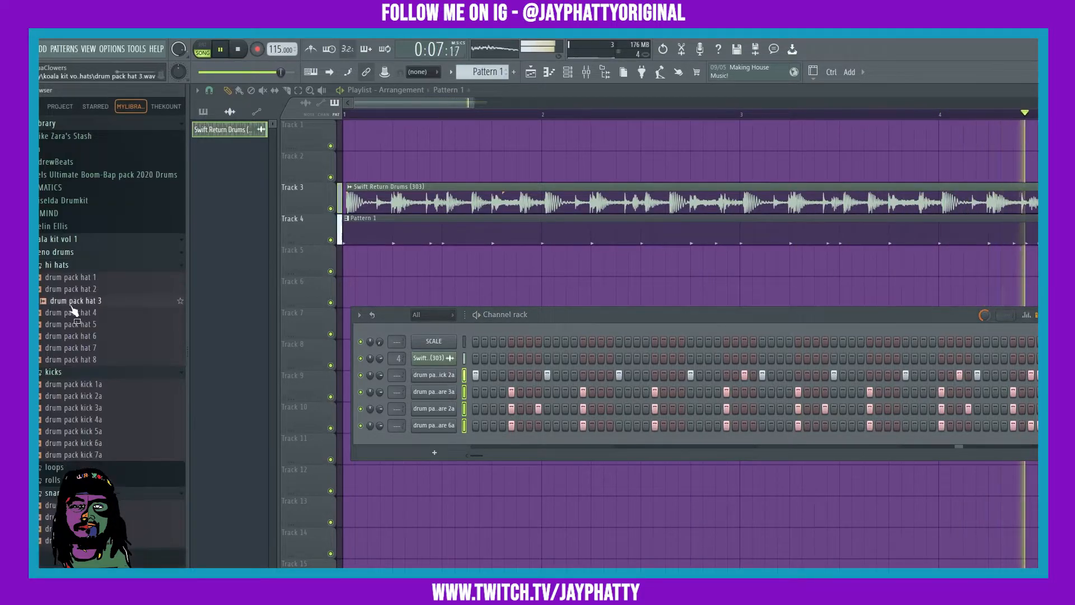
{"action": "left_click_drag", "start_coordinate": [453, 447], "coordinate": [442, 441]}
{"action": "right_click", "coordinate": [442, 442]}
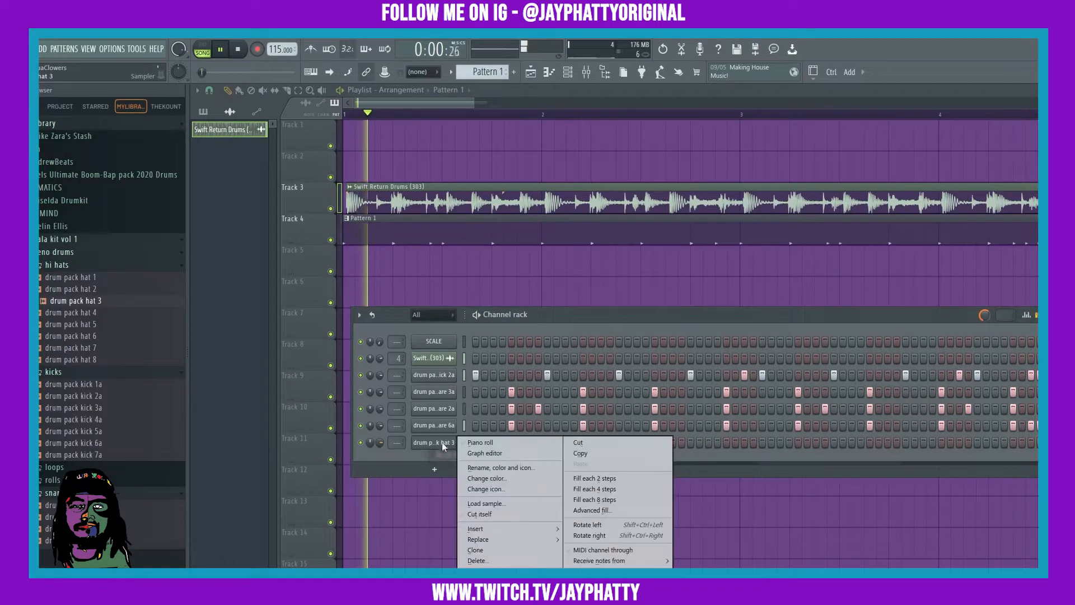
{"action": "left_click", "coordinate": [620, 486]}
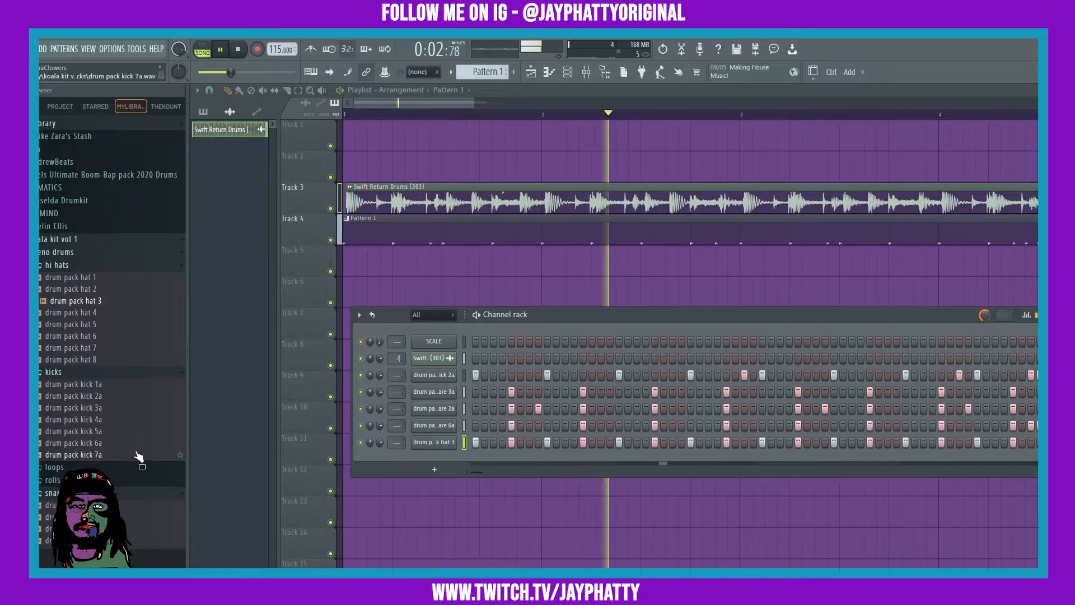
Set the swing mix of the hat 3 channel to 75%
{"action": "right_click", "coordinate": [448, 442]}
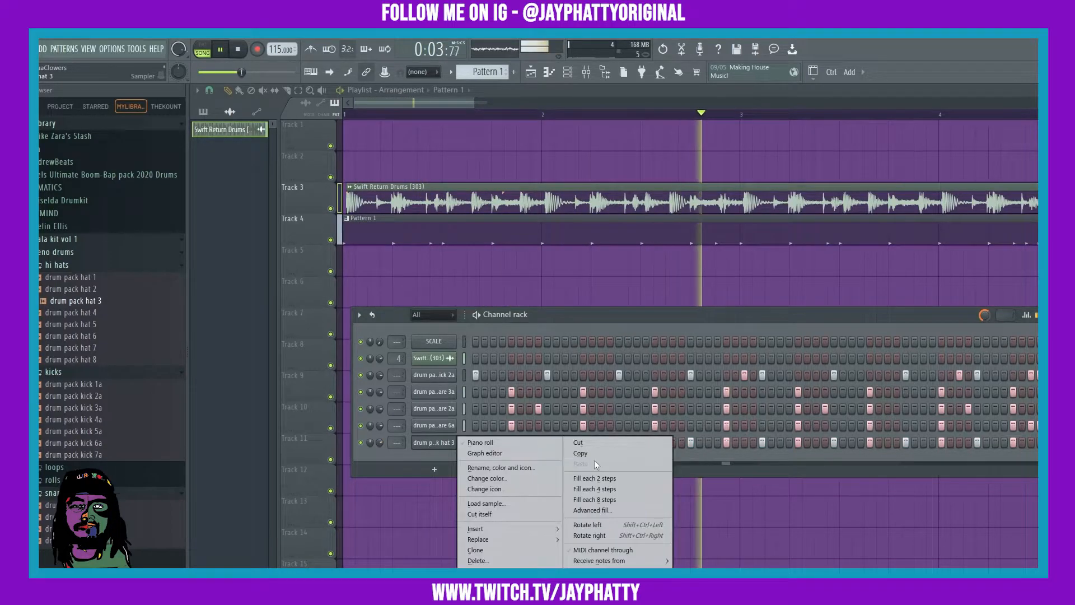
{"action": "left_click", "coordinate": [427, 449]}
{"action": "left_click", "coordinate": [358, 314]}
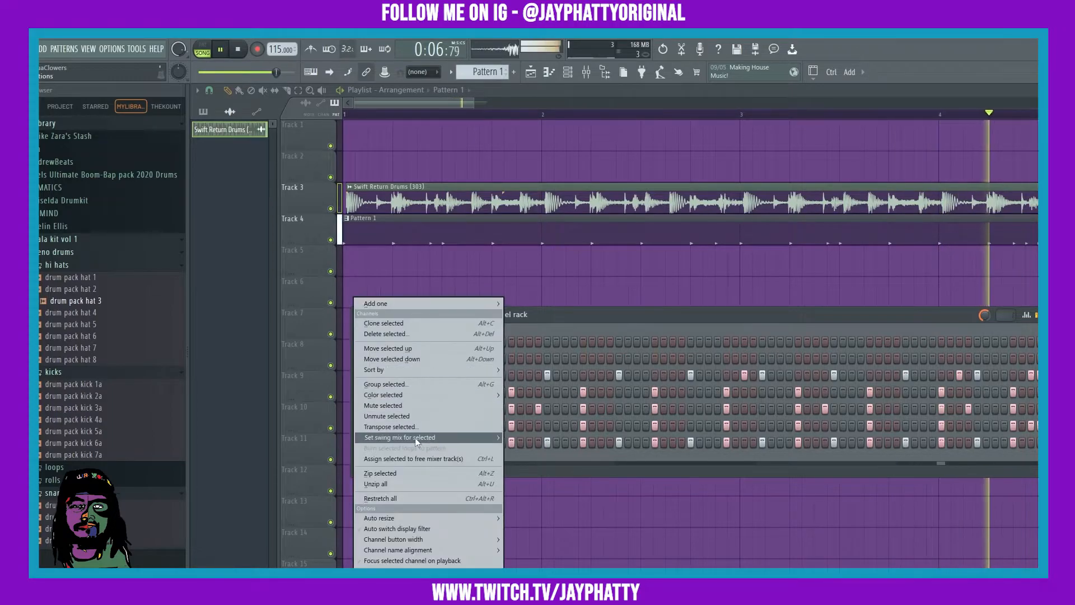
{"action": "left_click", "coordinate": [531, 465]}
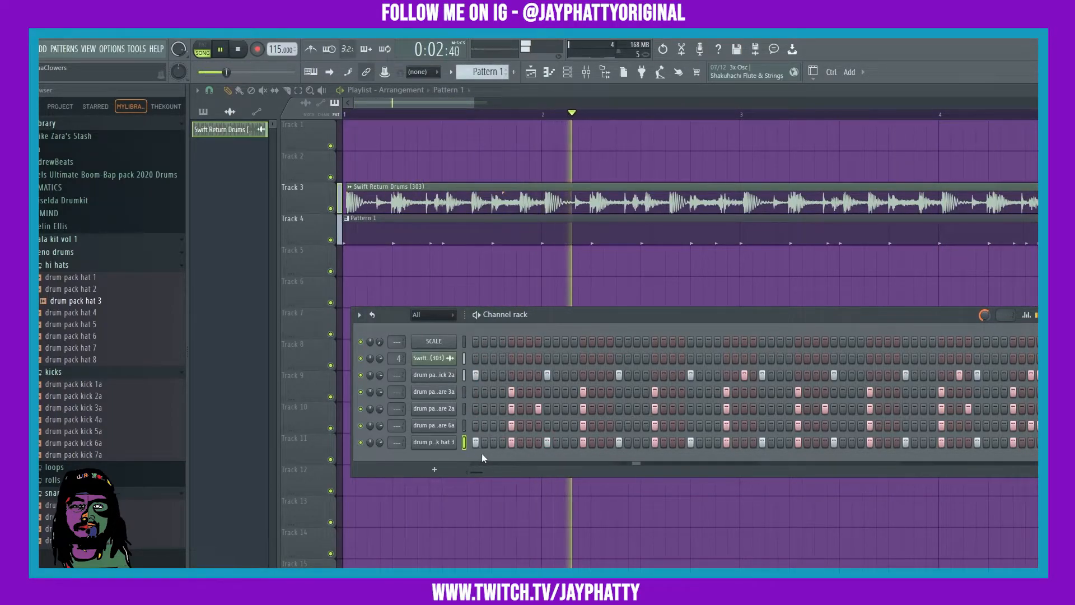
Randomize the velocities of all hat 3 notes in the piano roll, keeping pattern randomization off
{"action": "right_click", "coordinate": [453, 441]}
{"action": "left_click", "coordinate": [499, 443]}
{"action": "key", "text": "space"}
{"action": "key", "text": "ctrl+a"}
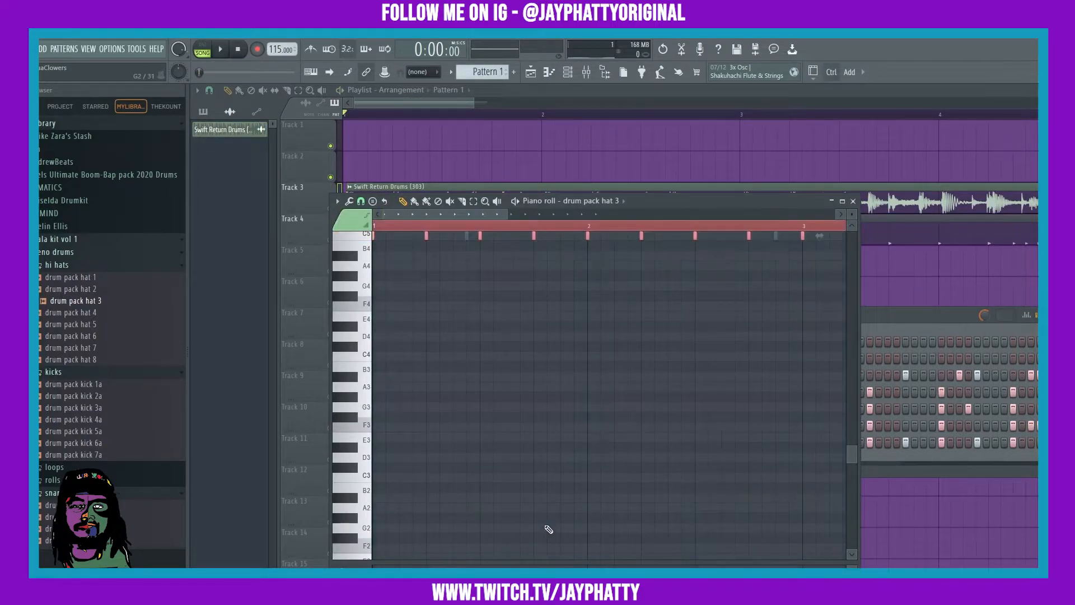
{"action": "key", "text": "alt+r"}
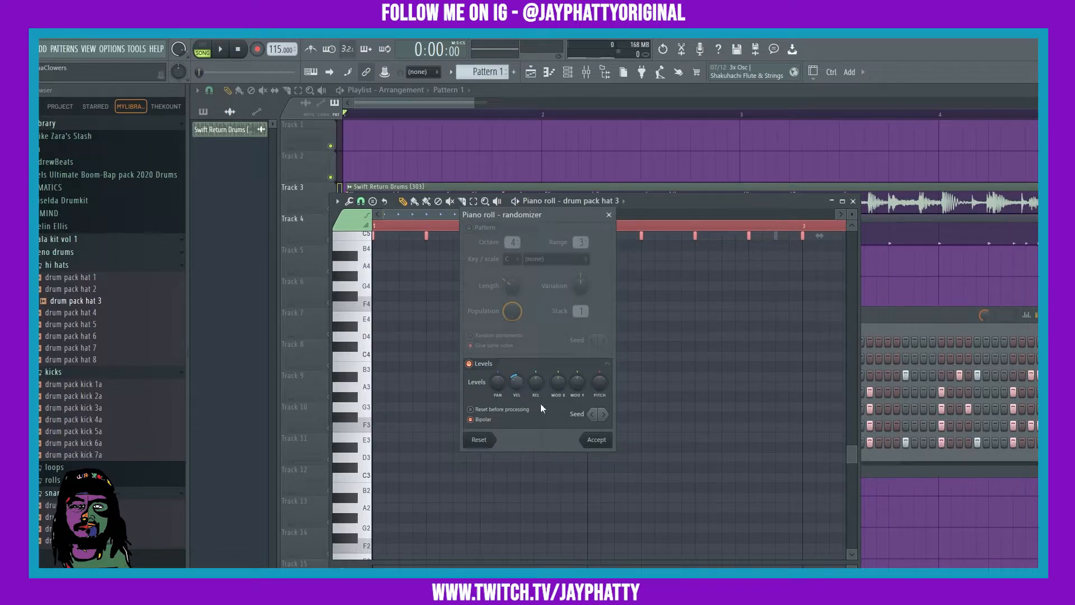
{"action": "left_click", "coordinate": [469, 228]}
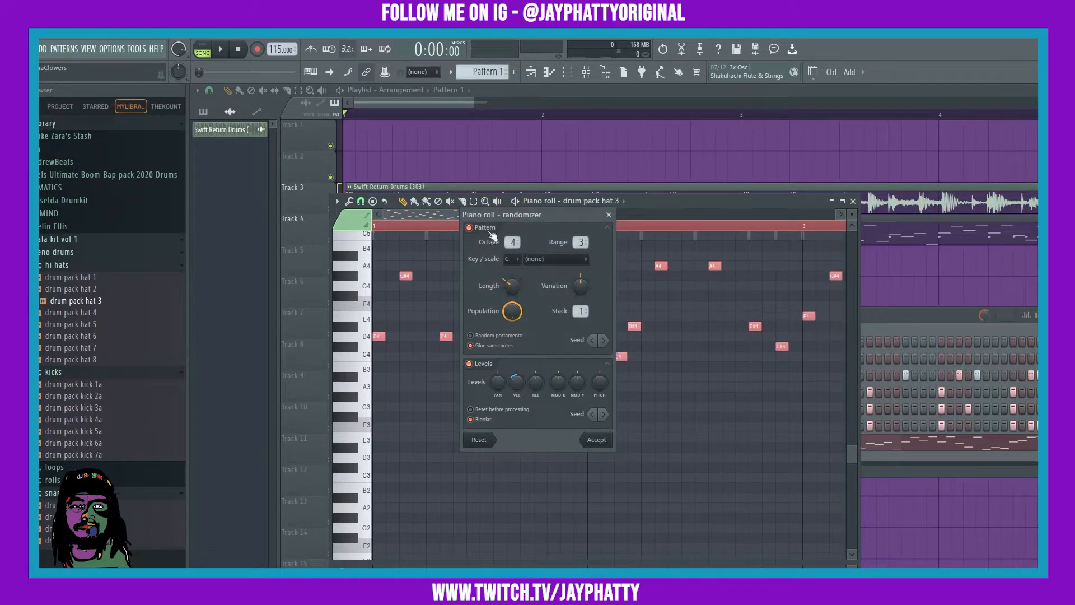
{"action": "left_click", "coordinate": [476, 230]}
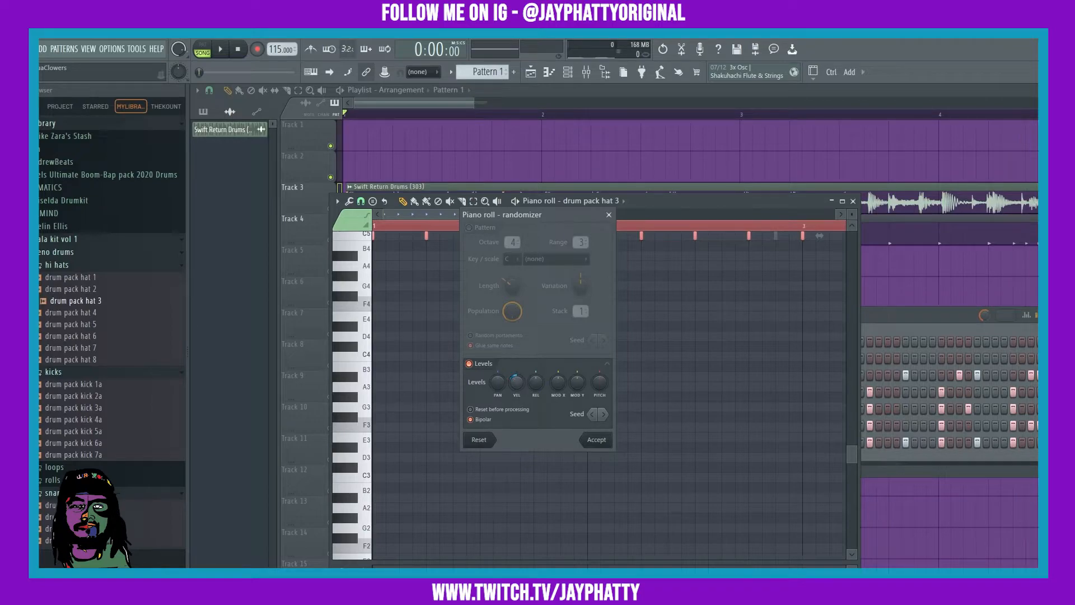
{"action": "left_click", "coordinate": [596, 440]}
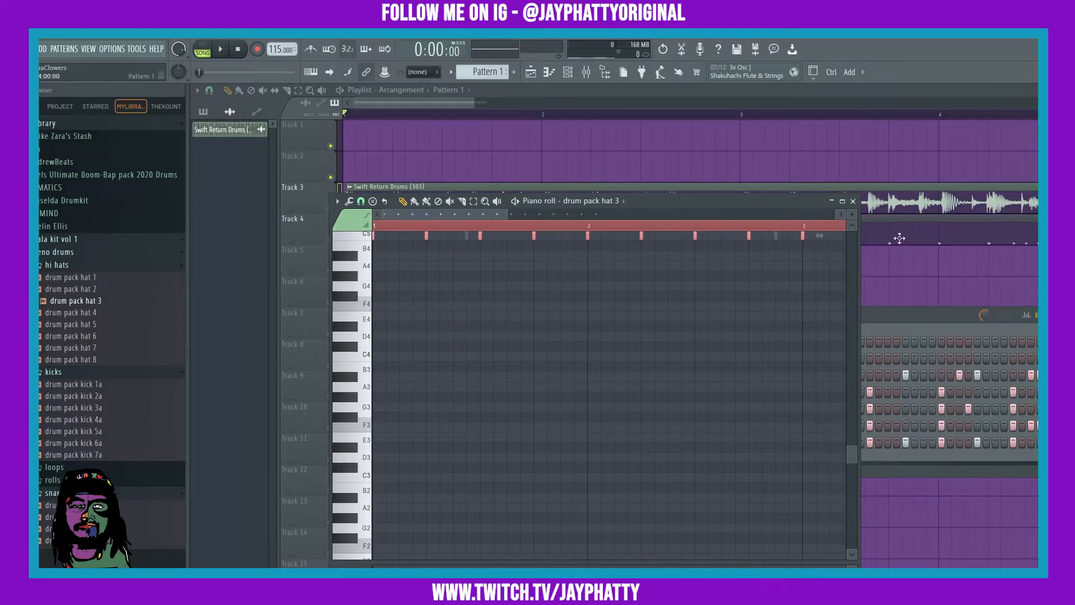
{"action": "left_click", "coordinate": [853, 201]}
Randomize the velocities of the kick 2a notes in the piano roll
{"action": "right_click", "coordinate": [432, 372]}
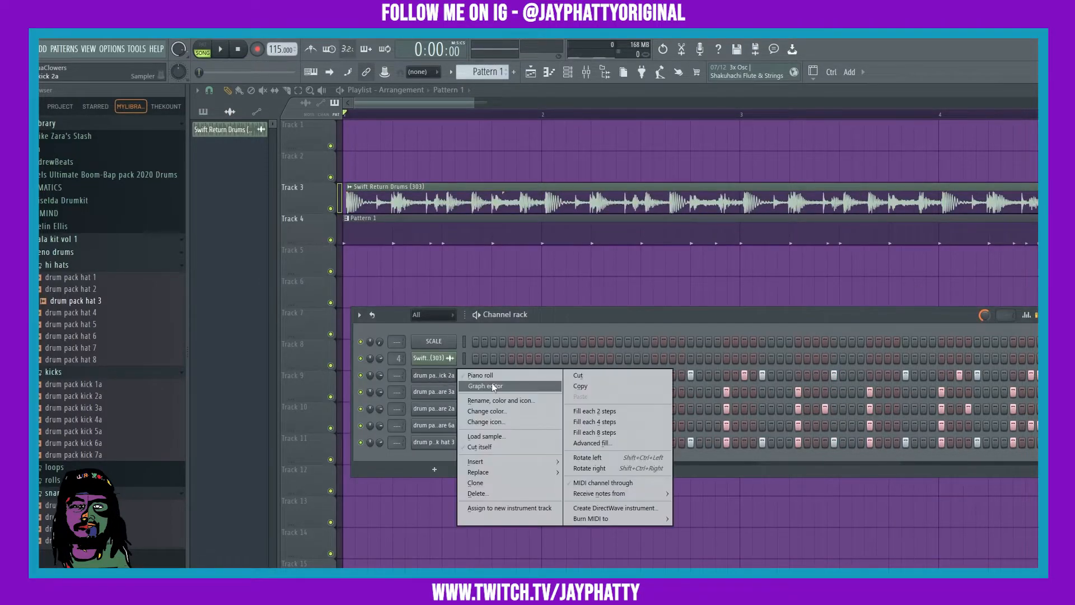
{"action": "left_click", "coordinate": [498, 374]}
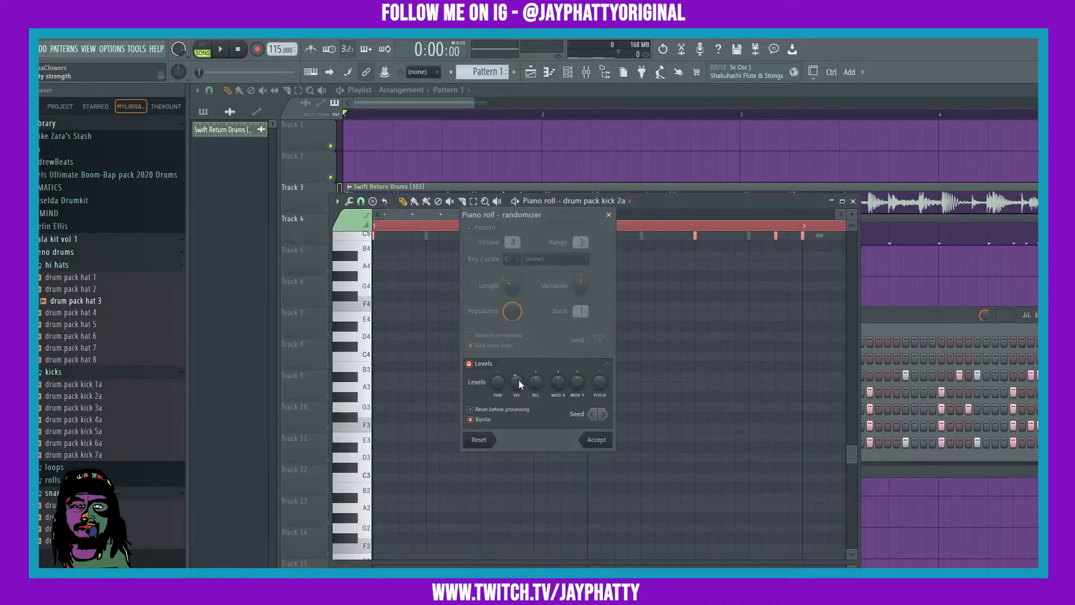
{"action": "left_click", "coordinate": [596, 440]}
{"action": "left_click", "coordinate": [852, 201]}
Randomize the note velocities of the snare 3a and snare 2a channels in the piano roll
{"action": "right_click", "coordinate": [434, 391]}
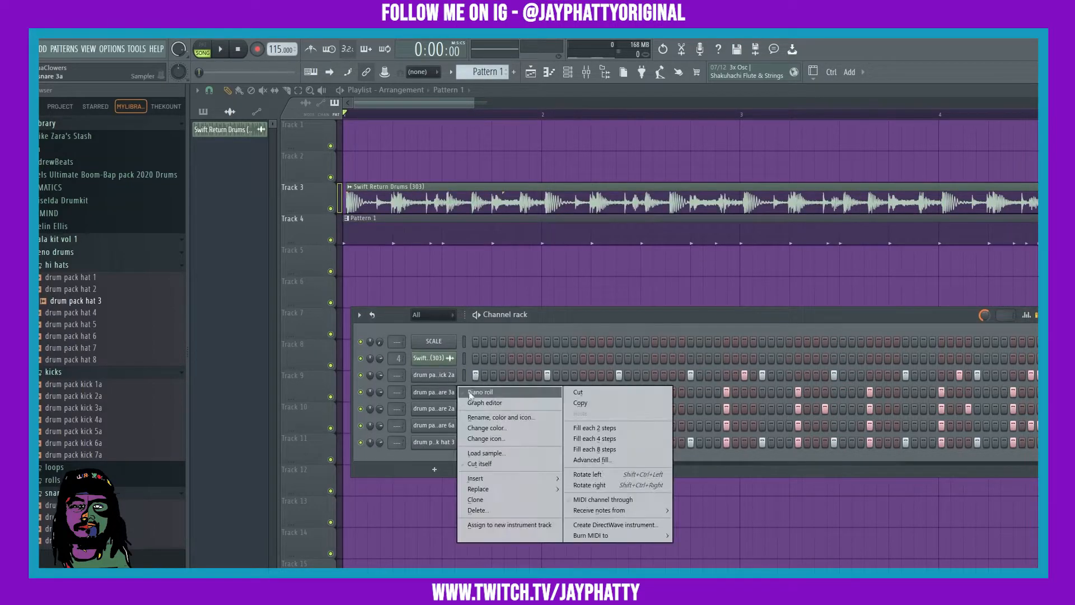
{"action": "left_click", "coordinate": [492, 389]}
{"action": "key", "text": "alt+r"}
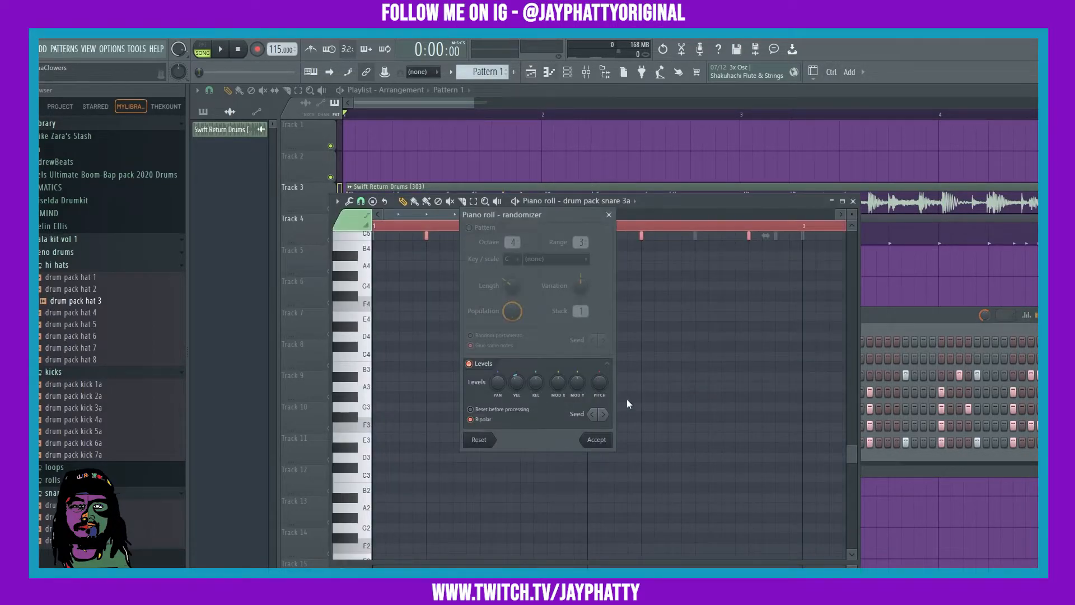
{"action": "left_click", "coordinate": [597, 440]}
{"action": "left_click", "coordinate": [566, 201]}
{"action": "left_click", "coordinate": [586, 274]}
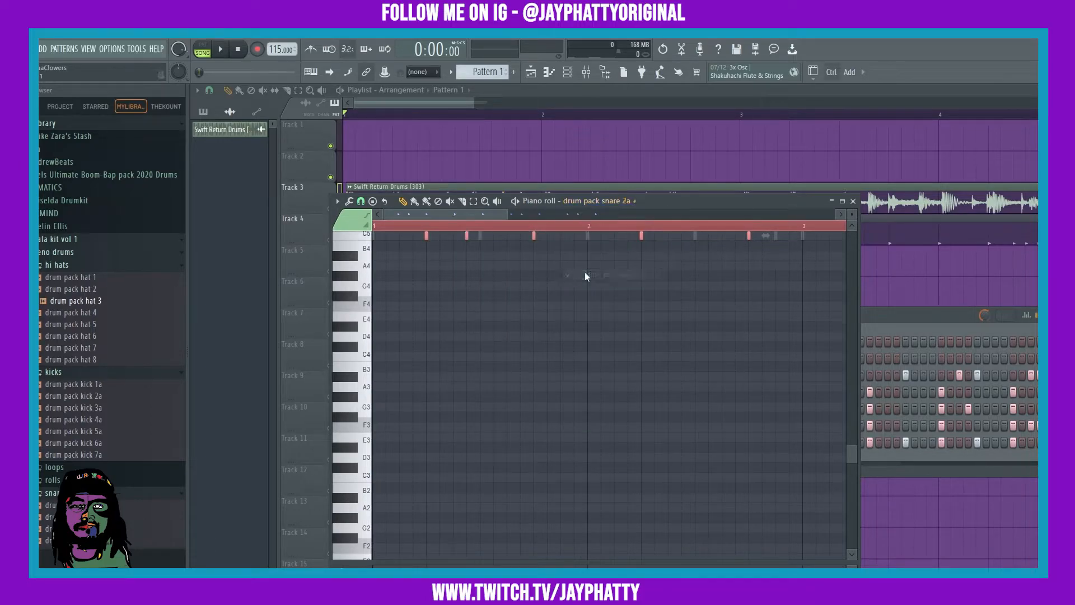
{"action": "key", "text": "alt+r"}
{"action": "left_click", "coordinate": [598, 440]}
Randomize the note velocities of the snare 6a channel in the piano roll
{"action": "left_click", "coordinate": [632, 203]}
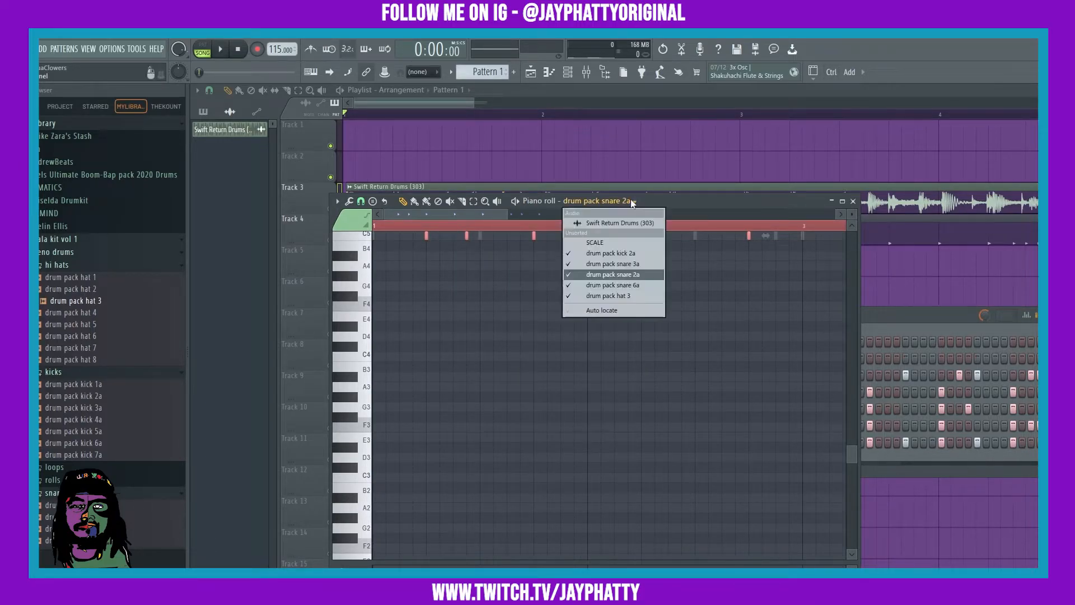
{"action": "left_click", "coordinate": [615, 286]}
{"action": "key", "text": "alt+r"}
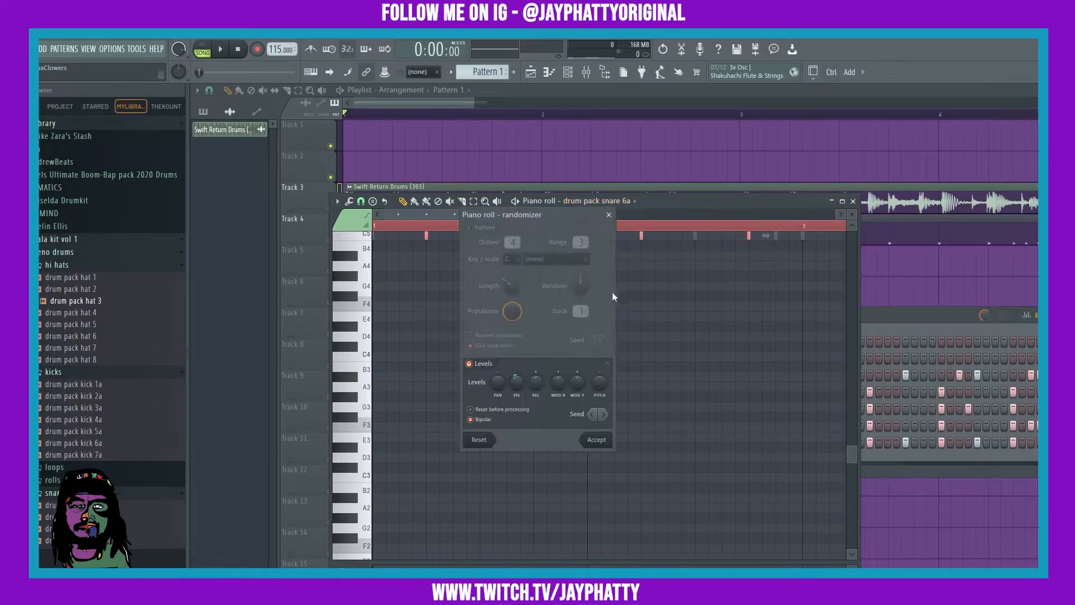
{"action": "left_click", "coordinate": [597, 440]}
Play the arrangement, close the piano roll, and lower the hat 3 channel volume to 52%
{"action": "key", "text": "space"}
{"action": "key", "text": "F7"}
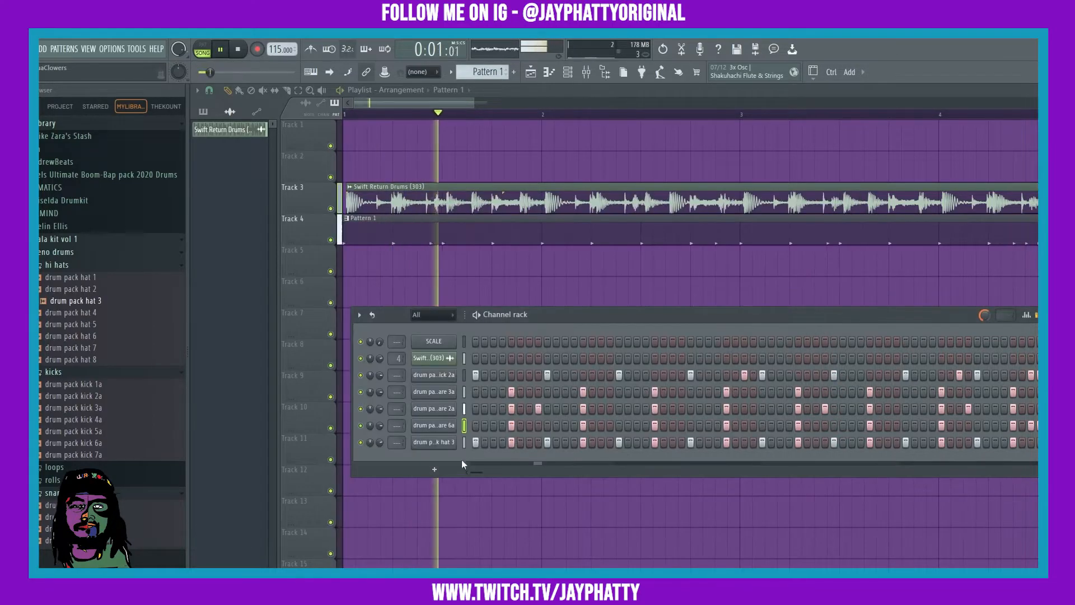
{"action": "left_click_drag", "start_coordinate": [379, 442], "coordinate": [381, 454]}
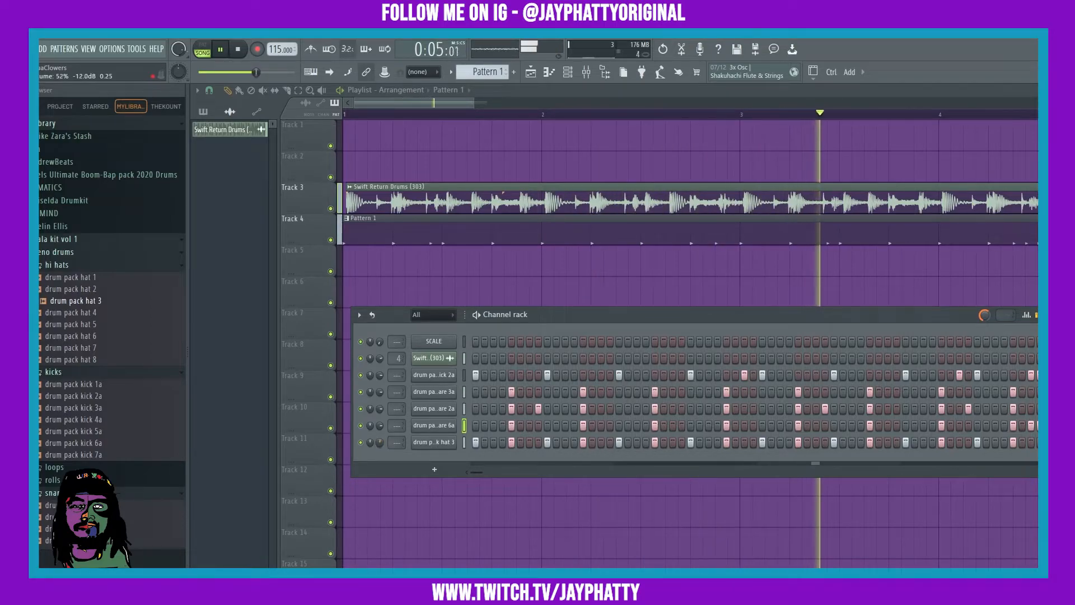
{"action": "key", "text": "space"}
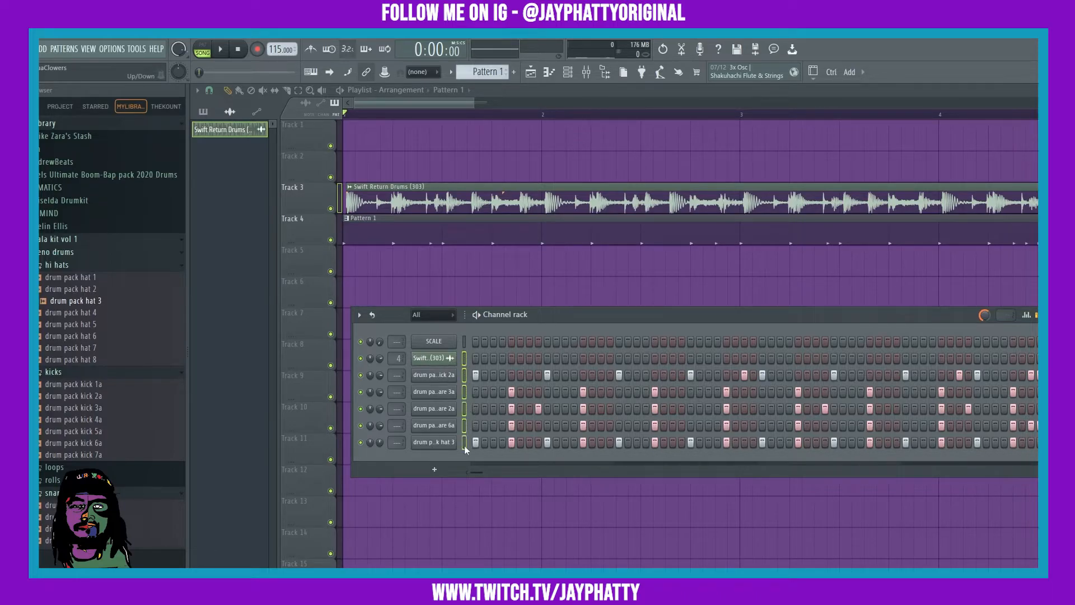
Route the loop, kick, snare and hat channels to consecutive mixer tracks starting from Insert 4
{"action": "left_click", "coordinate": [586, 74]}
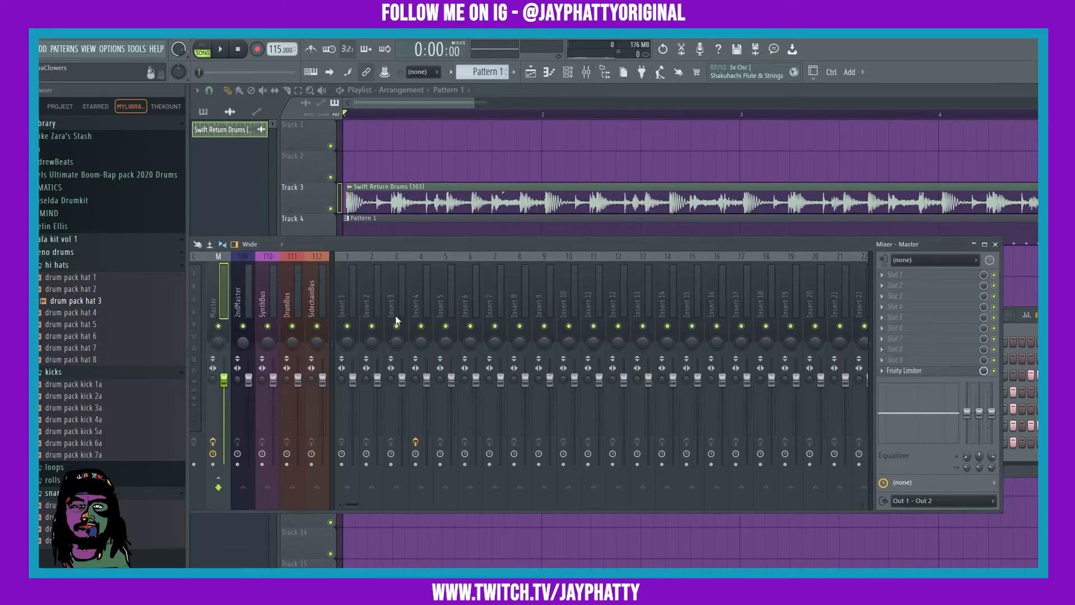
{"action": "left_click", "coordinate": [420, 299]}
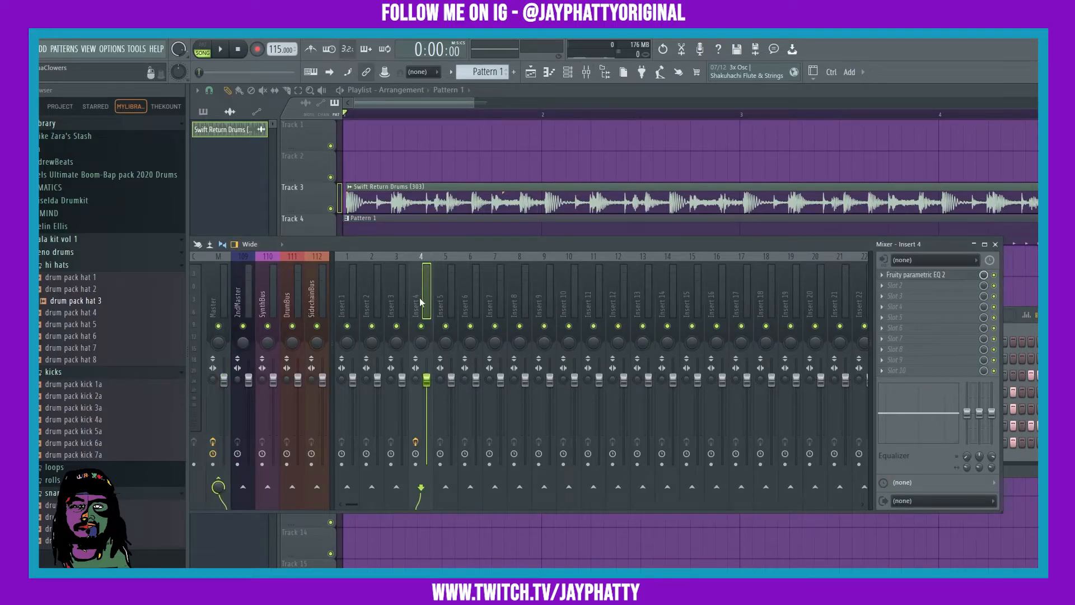
{"action": "right_click", "coordinate": [422, 292]}
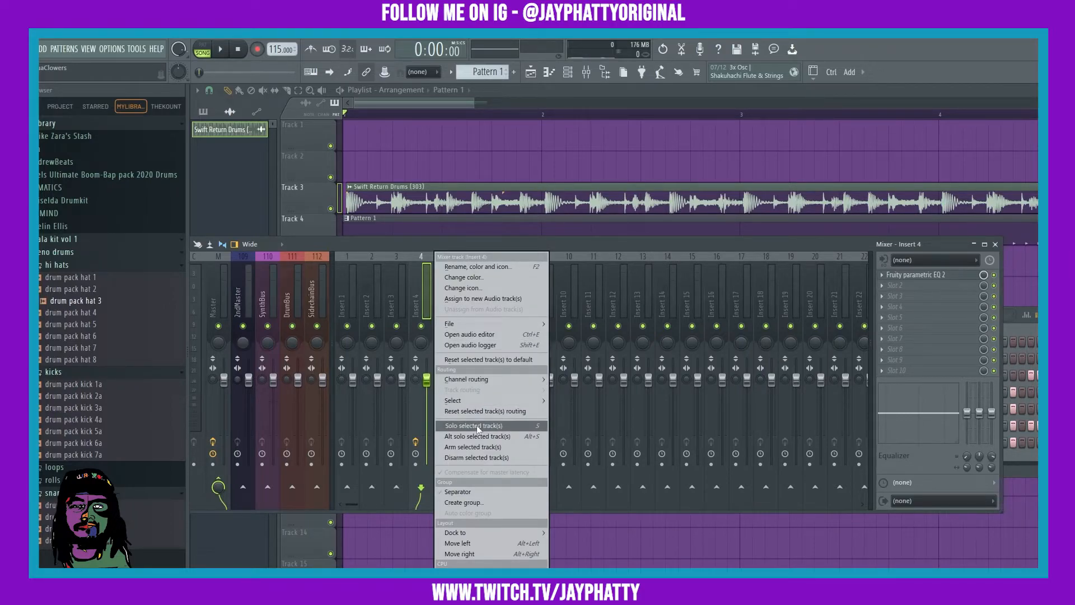
{"action": "mouse_move", "coordinate": [484, 380]}
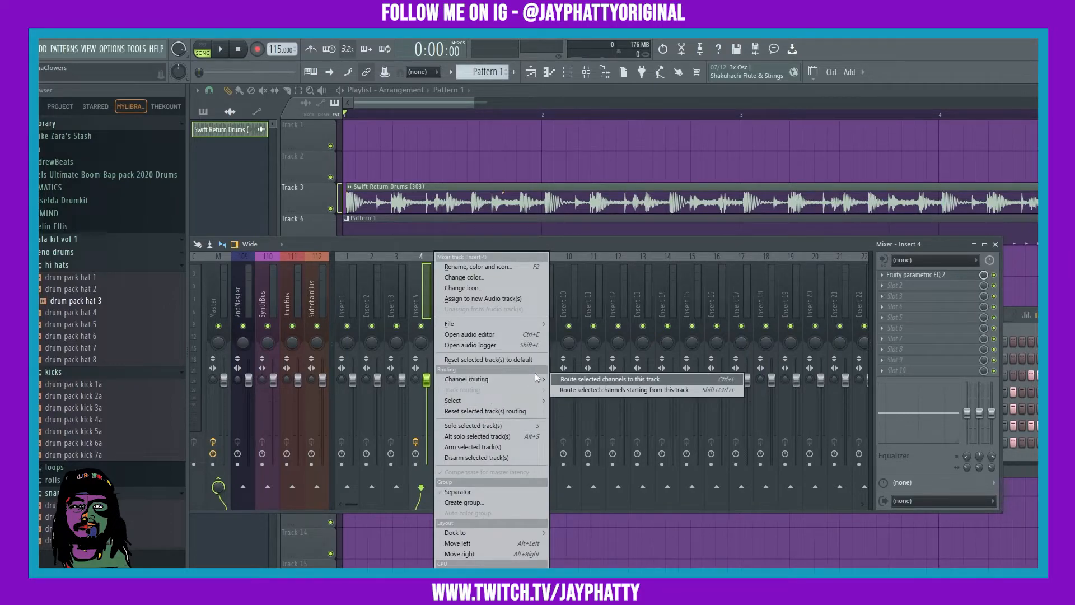
{"action": "left_click", "coordinate": [579, 392]}
Route mixer tracks 4 through 9 to the DrumBus and select that bus
{"action": "left_click_drag", "start_coordinate": [419, 289], "coordinate": [544, 291]}
{"action": "right_click", "coordinate": [292, 487]}
{"action": "left_click", "coordinate": [332, 511]}
{"action": "left_click", "coordinate": [294, 305]}
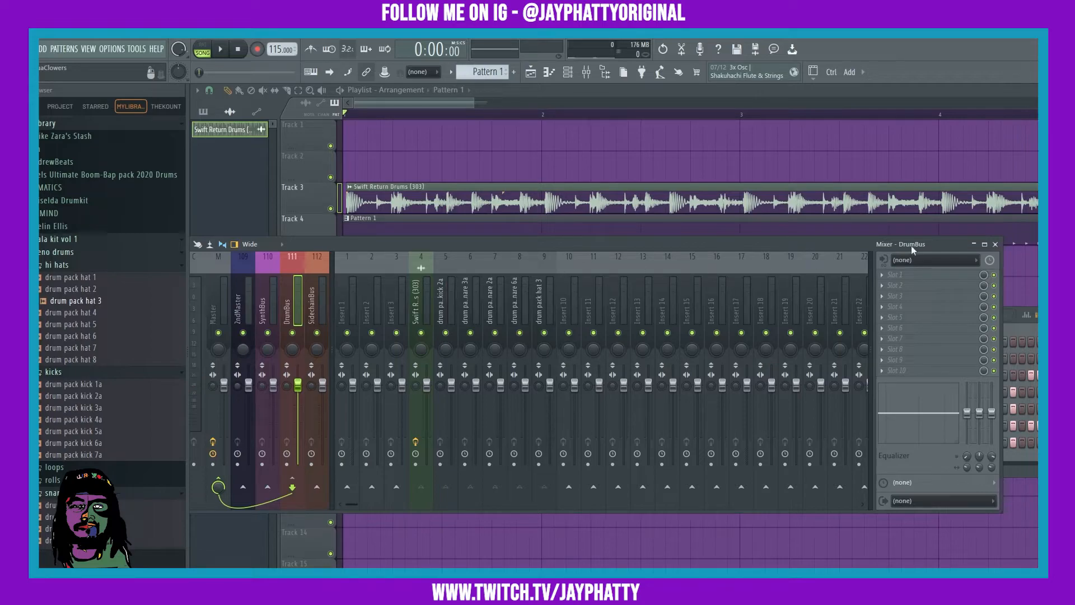
Load Vintage Chorus into the first effect slot of the DrumBus and switch it to Edit mode
{"action": "left_click", "coordinate": [896, 278]}
{"action": "left_click", "coordinate": [469, 417]}
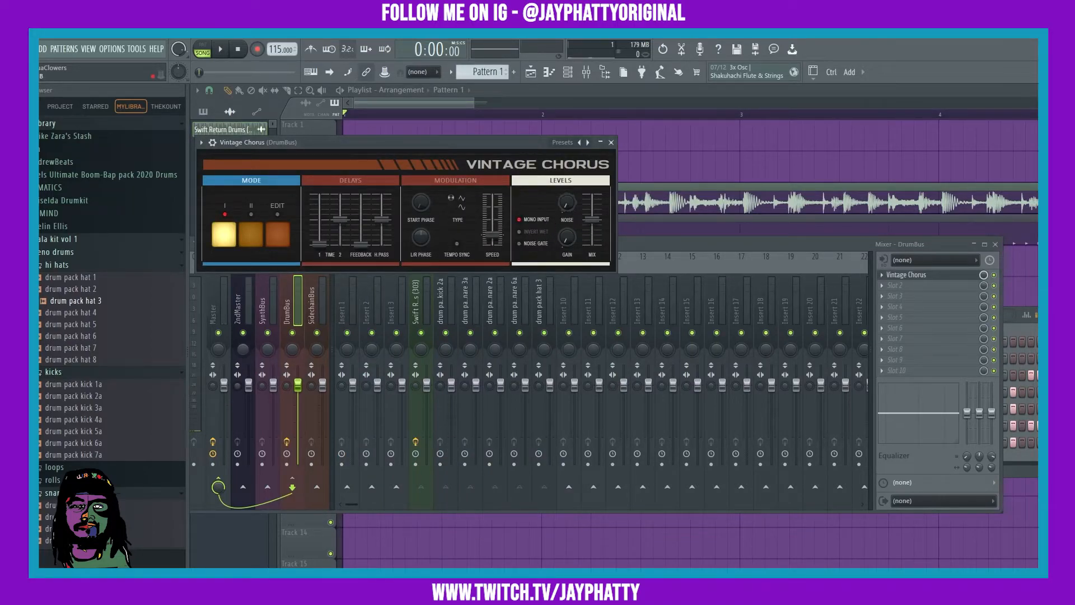
{"action": "left_click_drag", "start_coordinate": [493, 142], "coordinate": [749, 249]}
{"action": "left_click", "coordinate": [534, 341]}
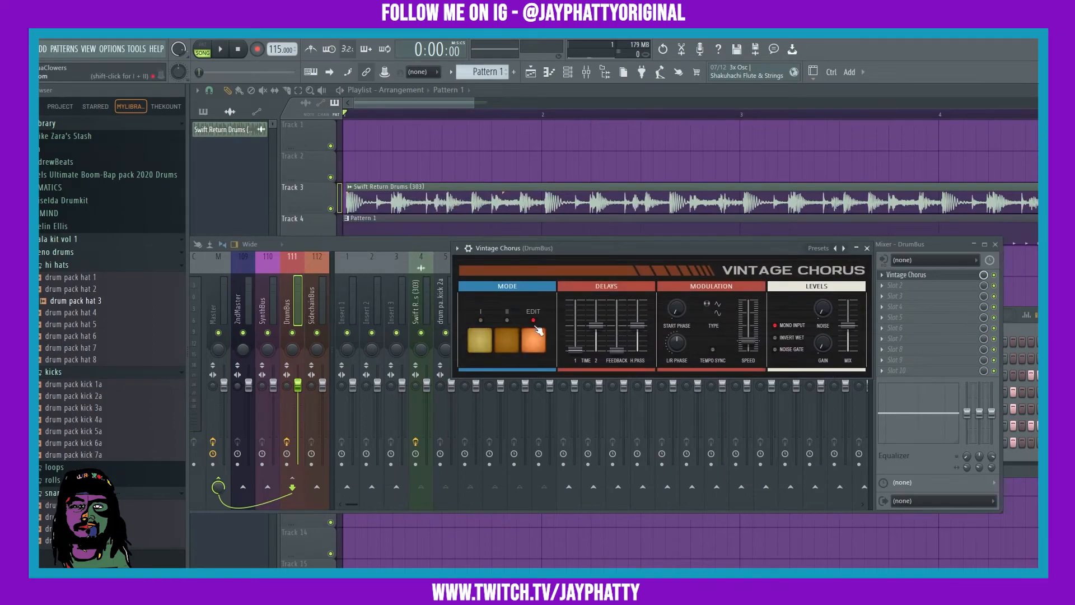
During playback, adjust the Vintage Chorus mix level and the stereo separation of the DrumBus
{"action": "key", "text": "space"}
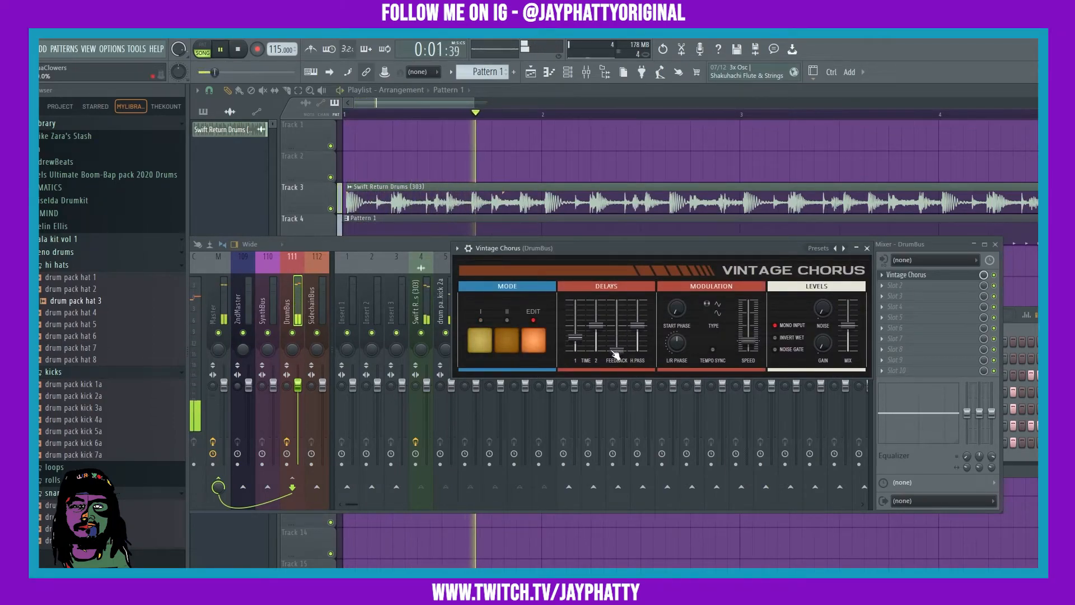
{"action": "left_click_drag", "start_coordinate": [848, 326], "coordinate": [848, 333]}
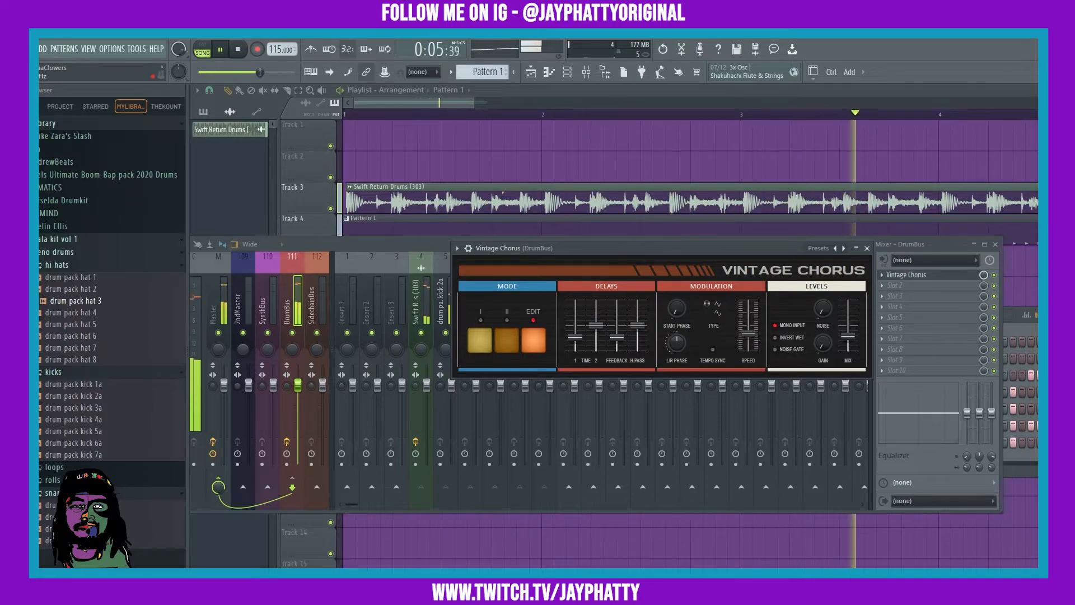
{"action": "left_click_drag", "start_coordinate": [287, 386], "coordinate": [287, 359]}
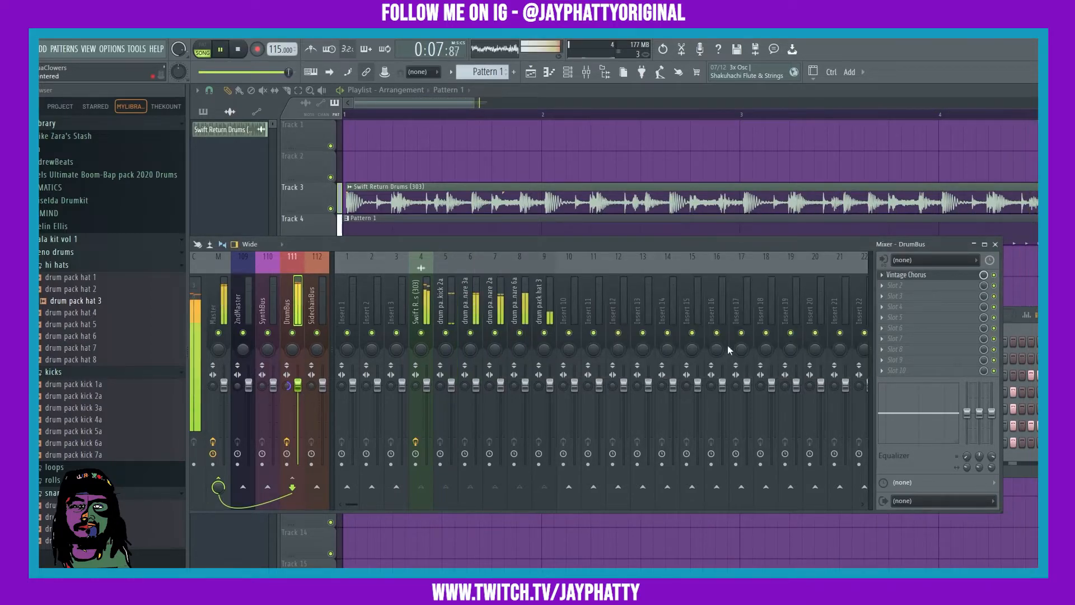
Load RC-20 Retro Color into the second effect slot of the DrumBus and select the Vinyl 3 preset
{"action": "left_click", "coordinate": [894, 285]}
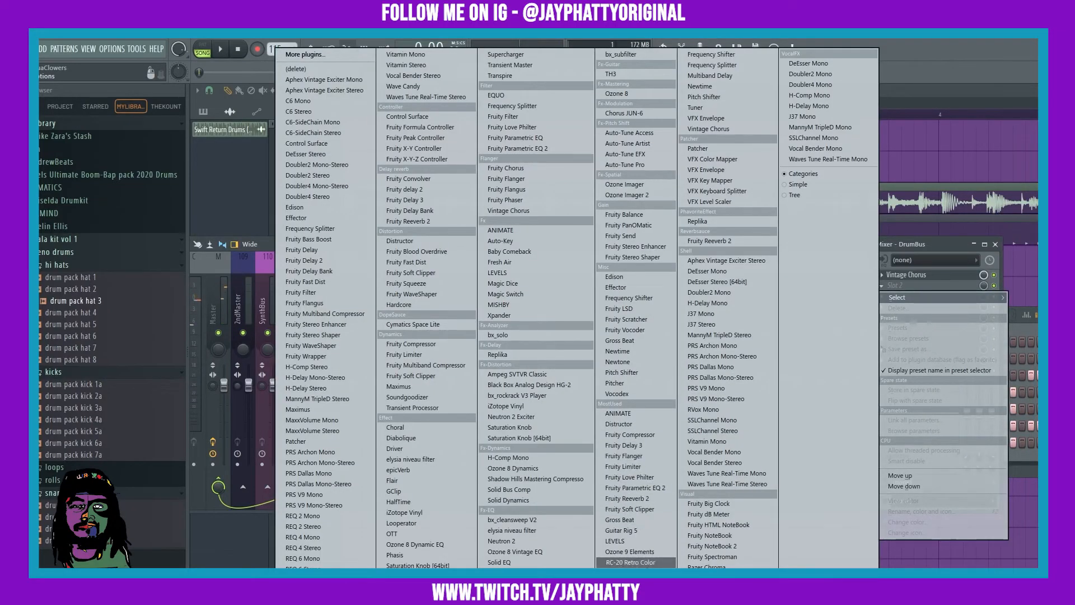
{"action": "left_click", "coordinate": [630, 562]}
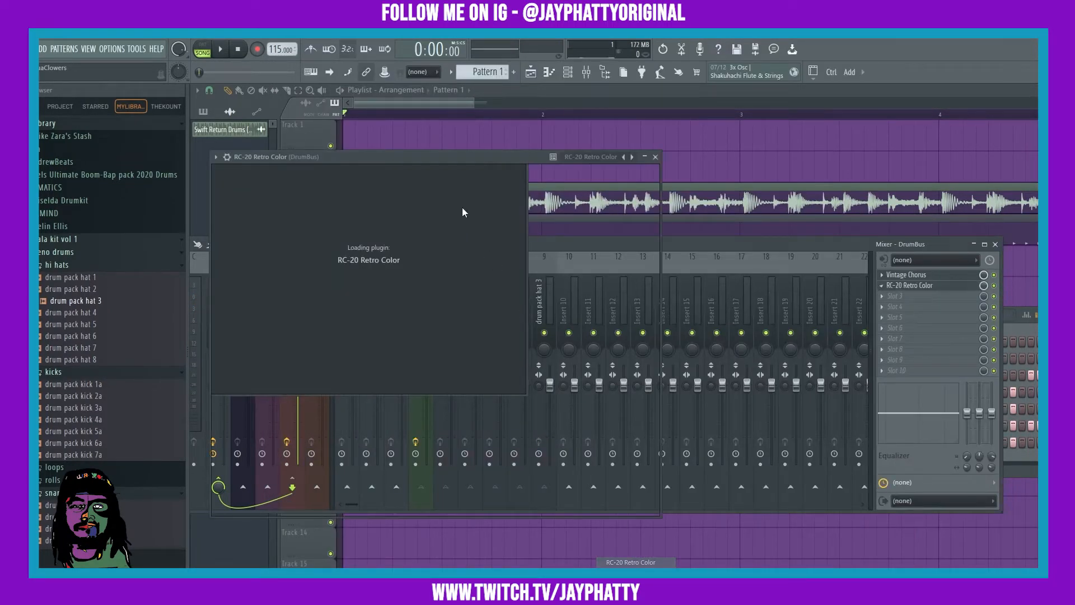
{"action": "left_click", "coordinate": [481, 192]}
{"action": "left_click", "coordinate": [481, 192]}
{"action": "left_click_drag", "start_coordinate": [449, 160], "coordinate": [643, 157]}
During playback, set the RC-20 Noise amount to 23% and the noise Follow to 38%
{"action": "key", "text": "space"}
{"action": "left_click_drag", "start_coordinate": [445, 401], "coordinate": [444, 405]}
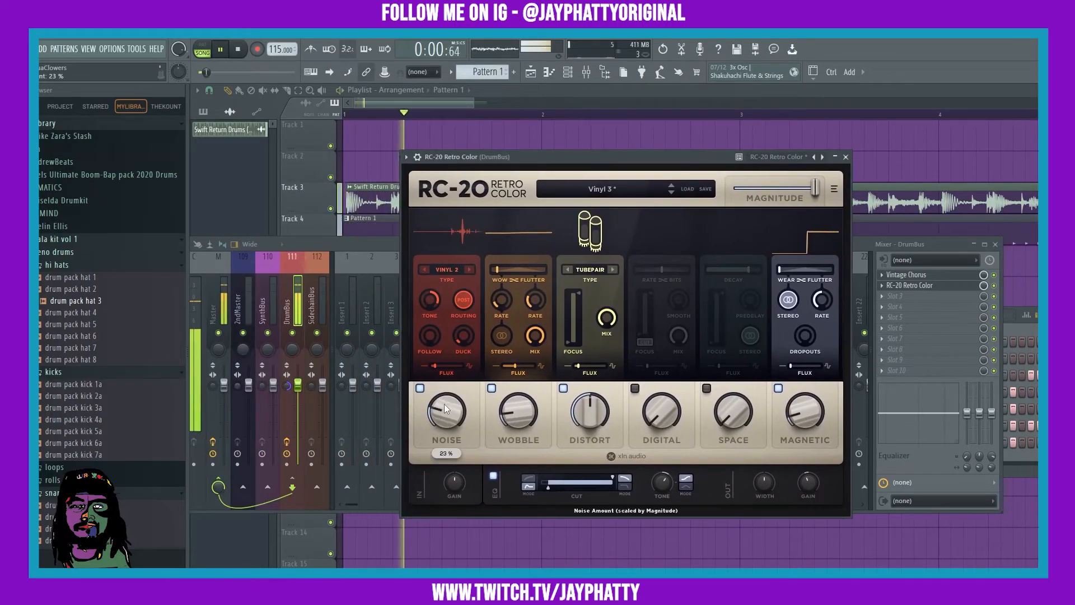
{"action": "left_click_drag", "start_coordinate": [424, 345], "coordinate": [448, 320]}
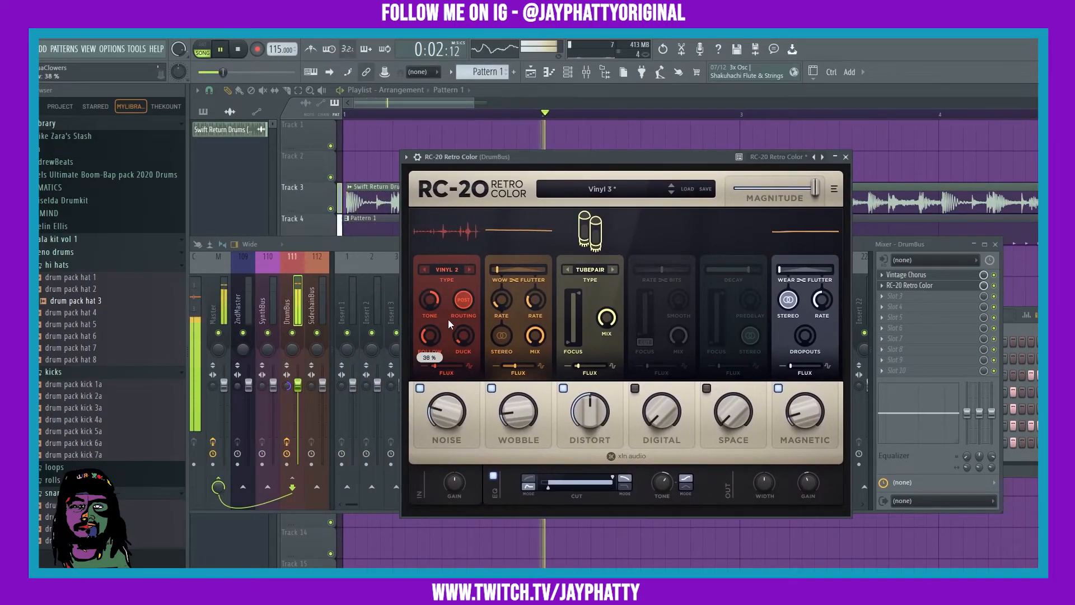
Enable the RC-20 Space module, adjust its amount and focus, and set its Decay to 57%
{"action": "left_click", "coordinate": [707, 388]}
{"action": "left_click_drag", "start_coordinate": [731, 415], "coordinate": [732, 400]}
{"action": "left_click_drag", "start_coordinate": [712, 343], "coordinate": [713, 324]}
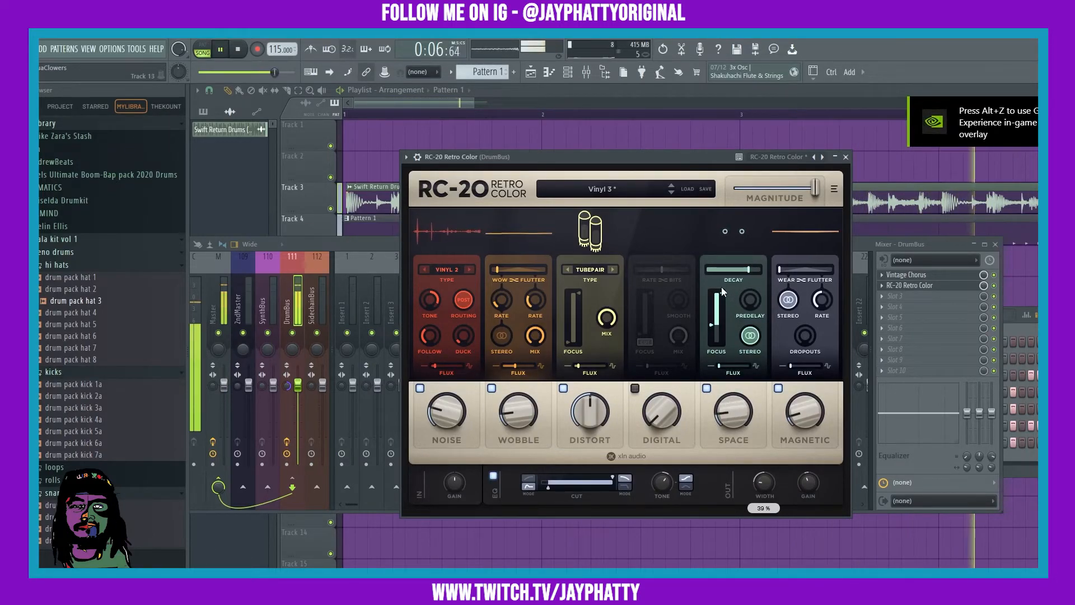
{"action": "left_click_drag", "start_coordinate": [720, 294], "coordinate": [736, 275]}
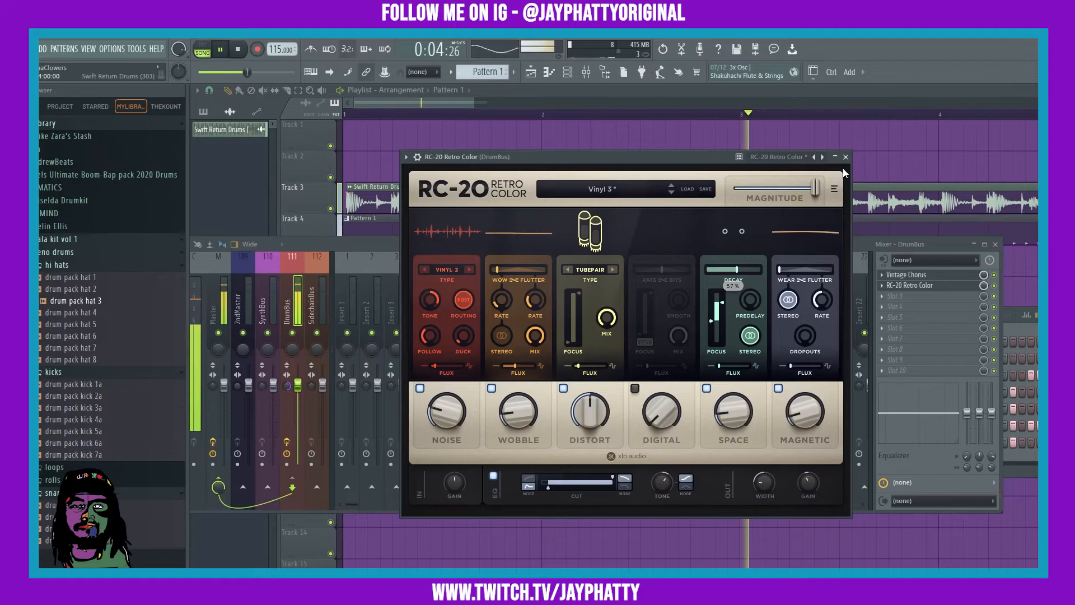
Close RC-20, lower the snare 2a, 3a and 6a mixer faders with snare 3a at -2.2 dB, and close the mixer
{"action": "left_click", "coordinate": [845, 157]}
{"action": "left_click_drag", "start_coordinate": [500, 385], "coordinate": [476, 393]}
{"action": "left_click", "coordinate": [525, 386]}
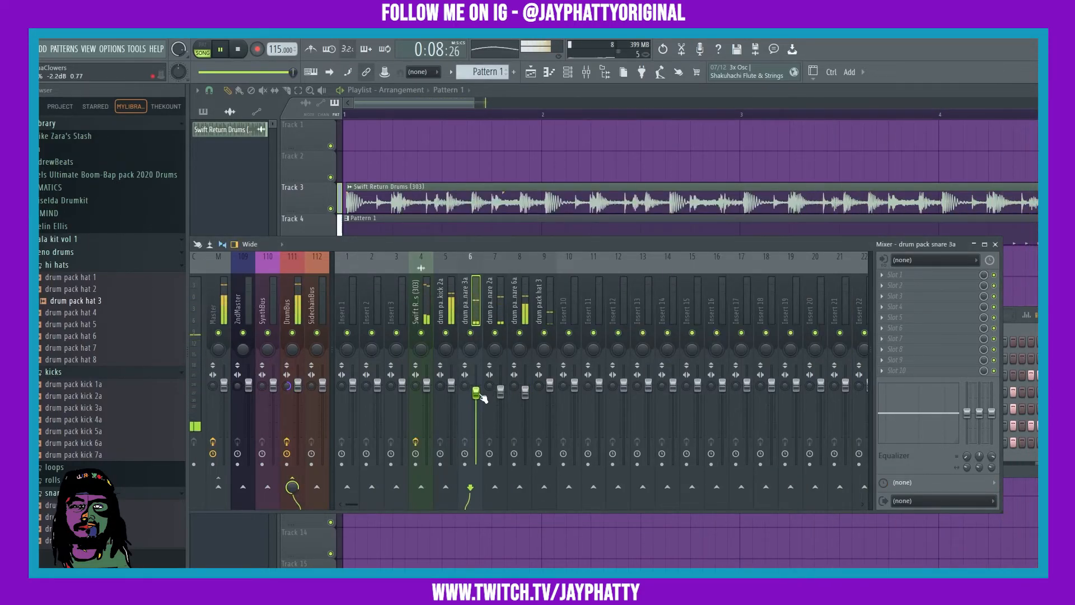
{"action": "key", "text": "F9"}
{"action": "scroll", "coordinate": [650, 112], "scroll_direction": "down", "scroll_amount": 4}
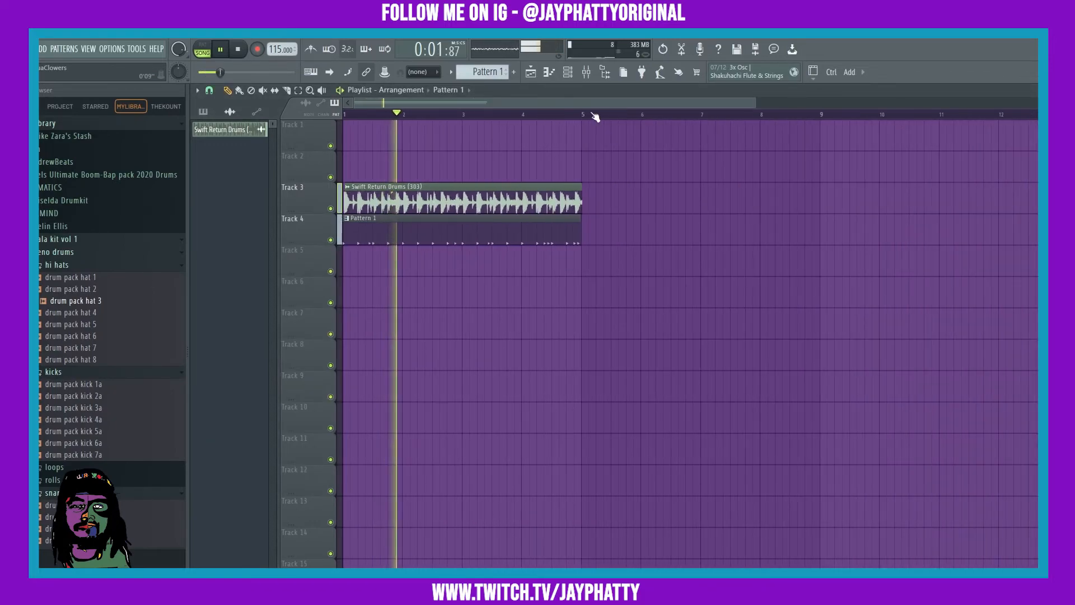
{"action": "scroll", "coordinate": [579, 118], "scroll_direction": "down", "scroll_amount": 1}
{"action": "right_click", "coordinate": [491, 202]}
{"action": "left_click", "coordinate": [529, 195]}
{"action": "key", "text": "p"}
{"action": "right_click", "coordinate": [493, 208]}
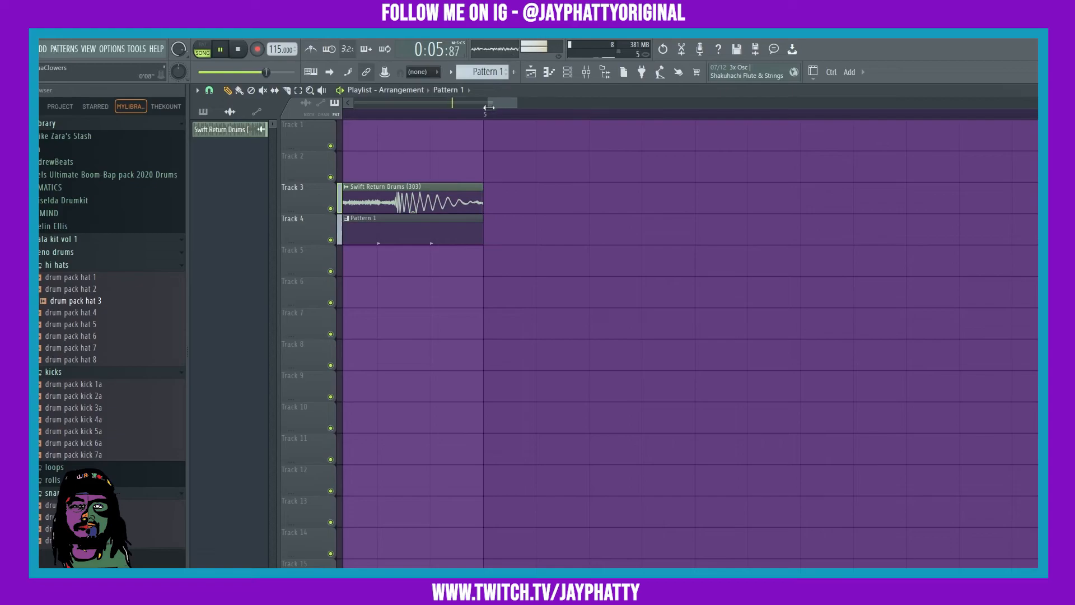
{"action": "scroll", "coordinate": [486, 117], "scroll_direction": "down", "scroll_amount": 9}
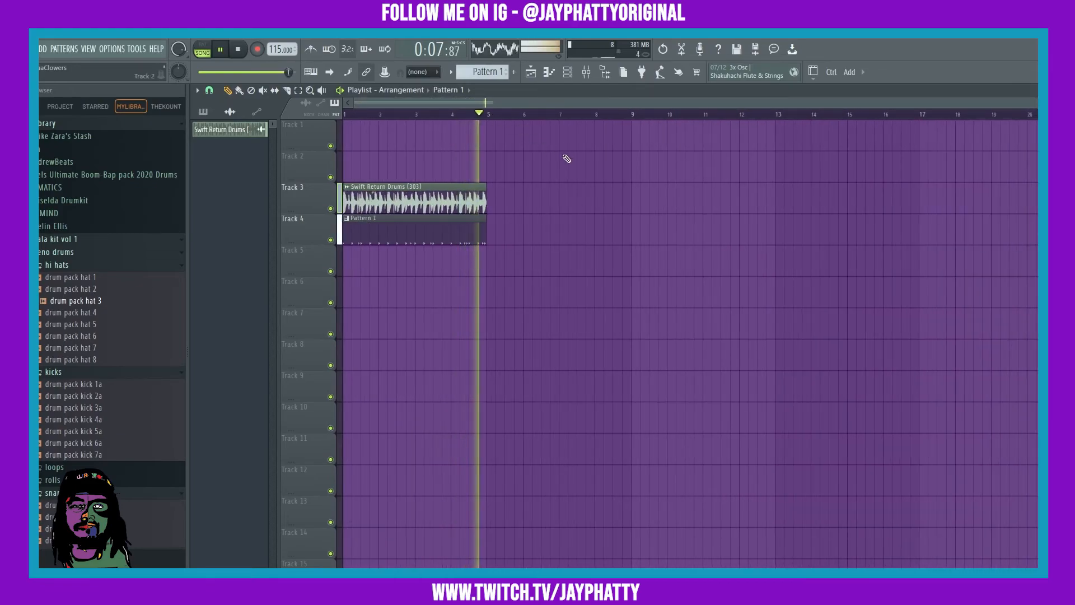